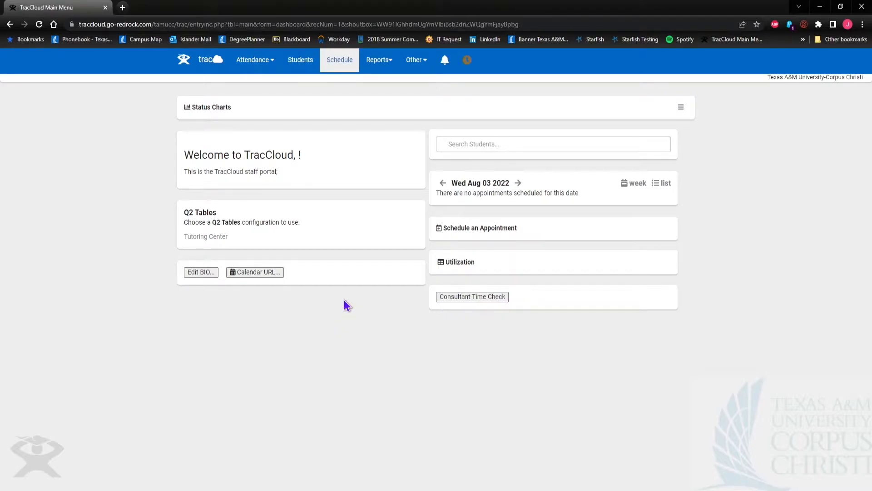
Step: Open the schedule for the week of August 1, 2022 and set its center to SI: Supplemental Instruction
left_click(340, 64)
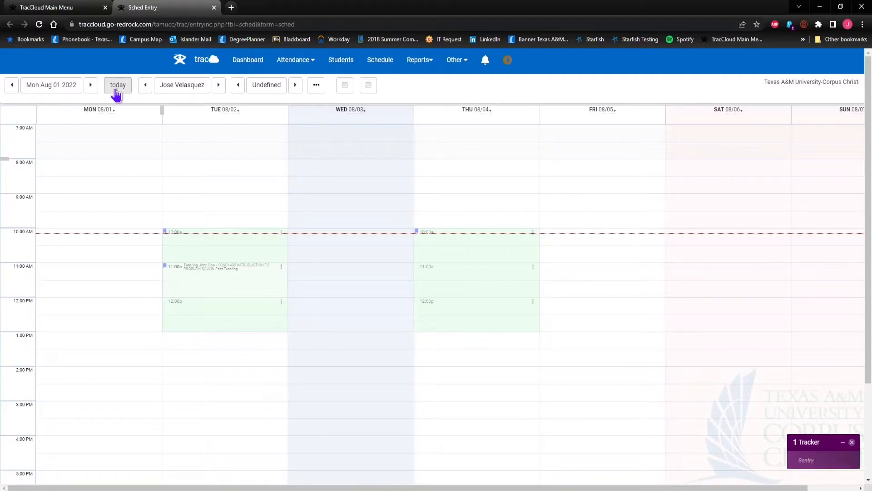
left_click(91, 86)
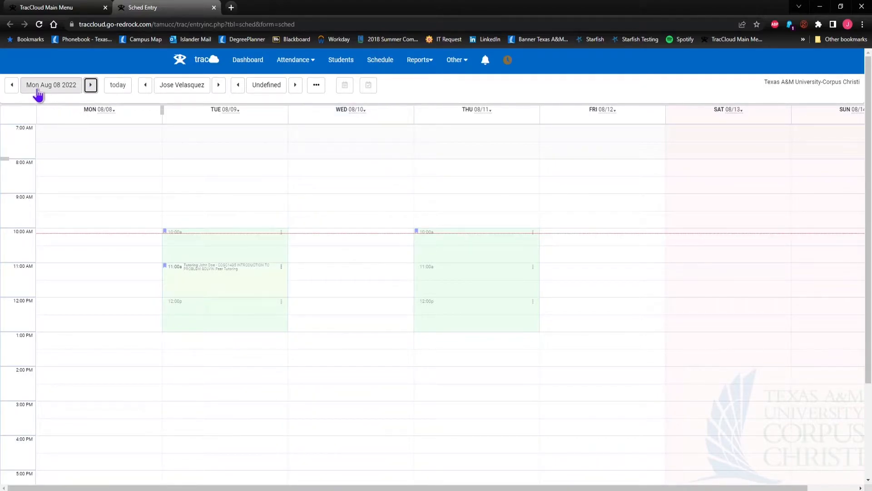
left_click(118, 90)
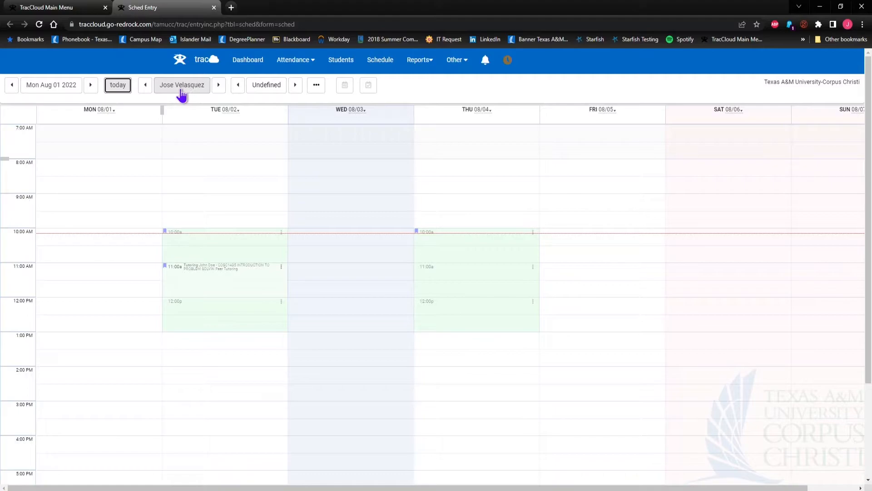
left_click(267, 93)
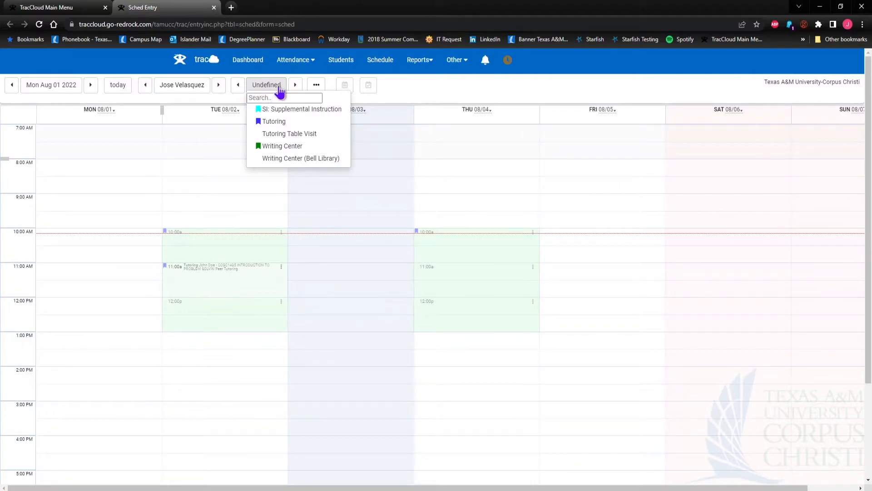
left_click(299, 111)
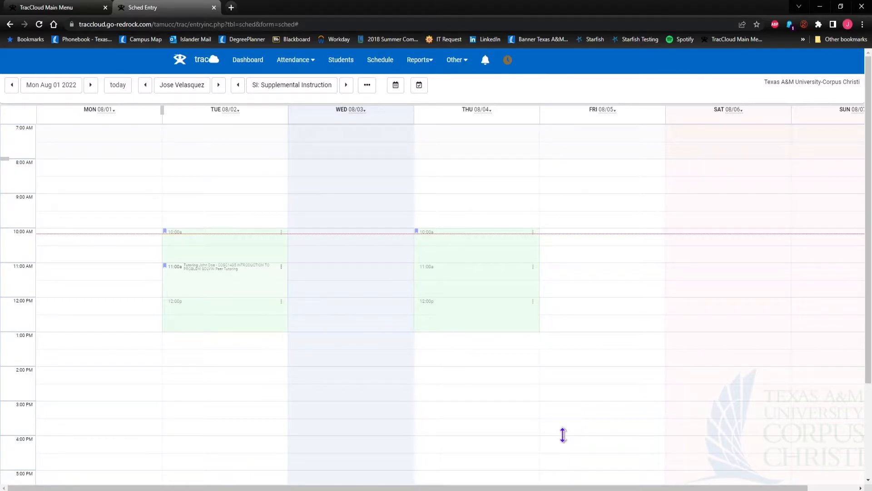
Step: Create an availability block on Friday 08/05 from 4:00 pm to 6:00 pm and assign section COSC1435 001 0
scroll(564, 435, "down", 3)
left_click_drag(576, 312, 581, 380)
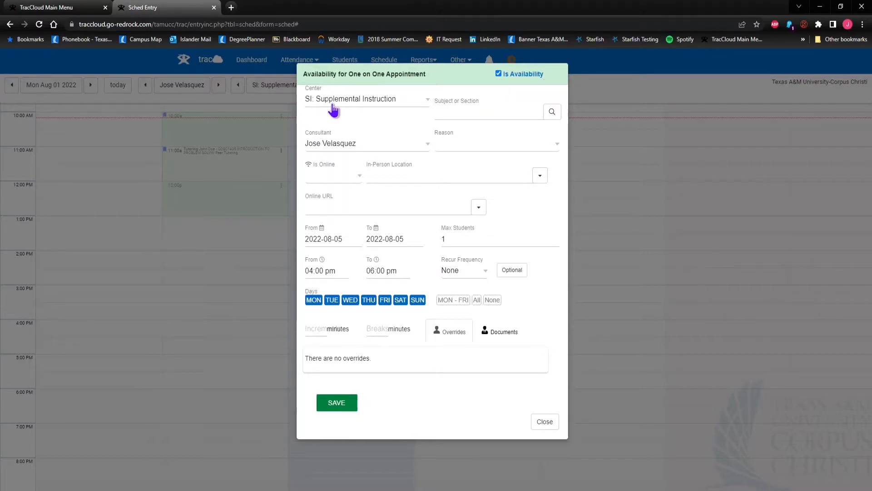
left_click(437, 112)
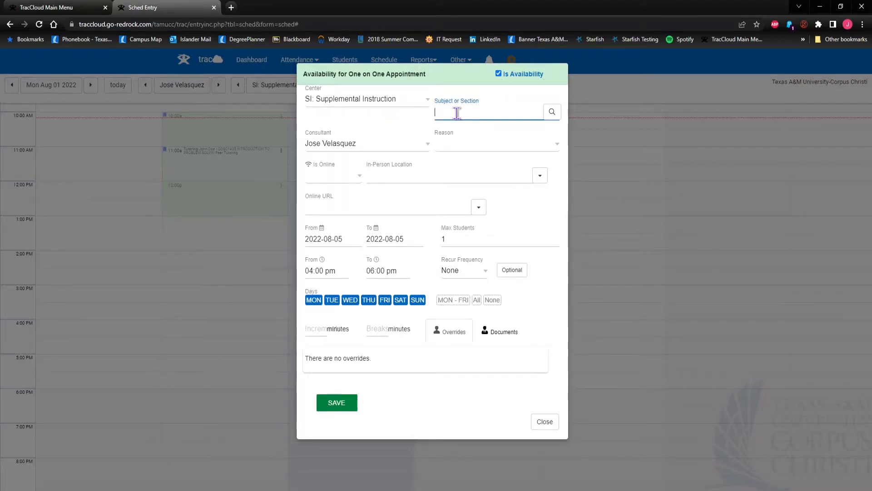
type("COS")
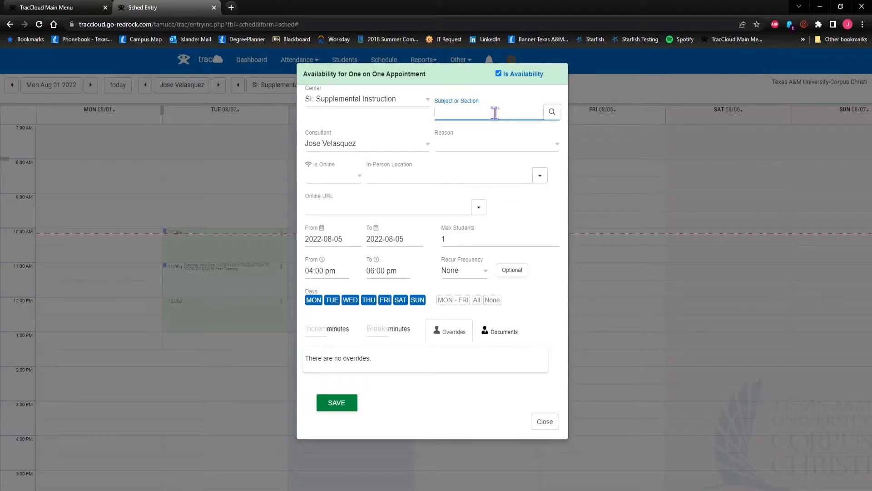
left_click(553, 112)
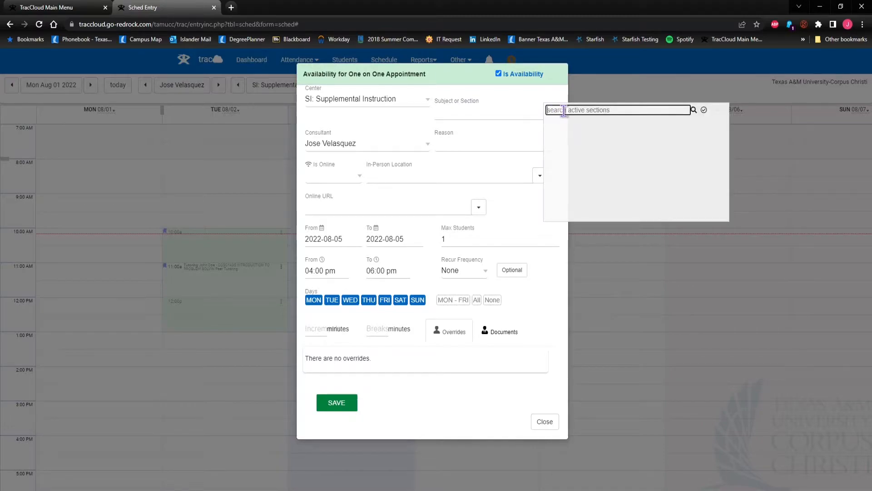
left_click(471, 109)
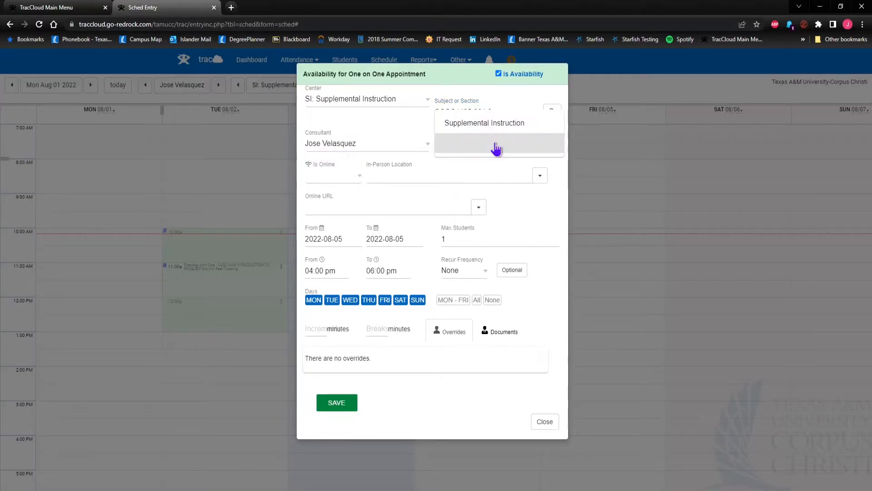
Step: Set the reason to Supplemental Instruction and make the availability in person, with Is Online set to No and location CI 112
left_click(490, 126)
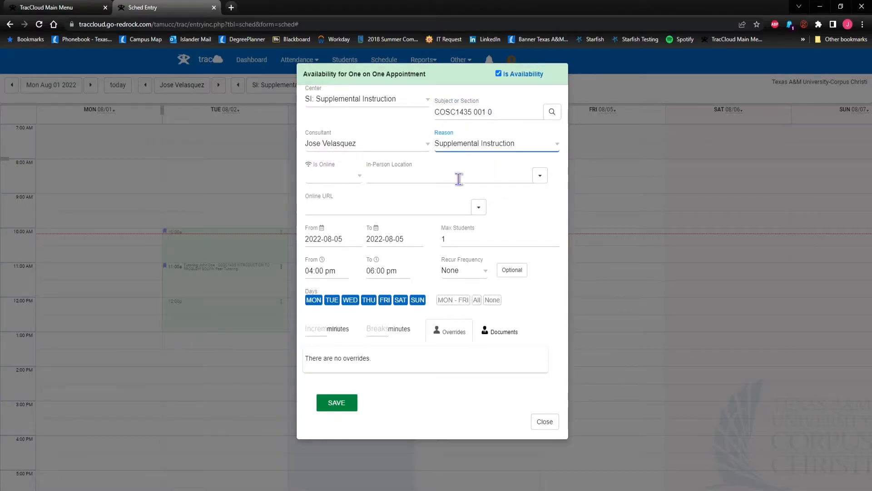
left_click(349, 178)
left_click(355, 178)
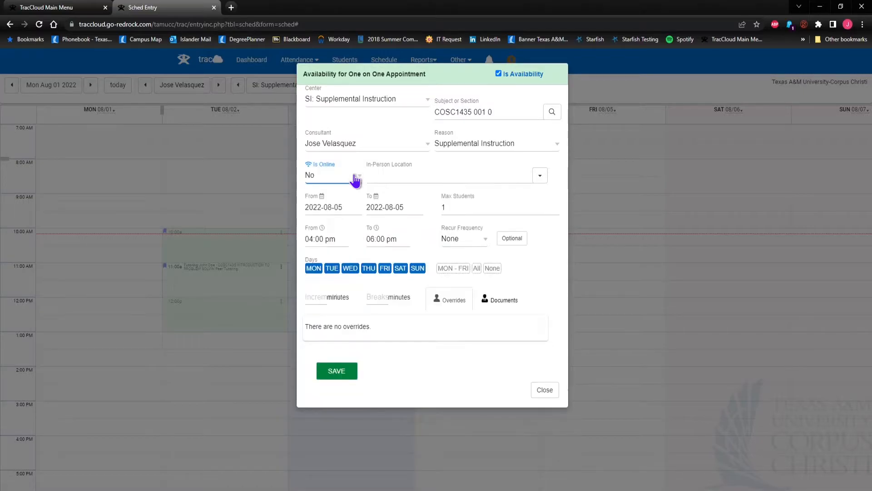
left_click(323, 182)
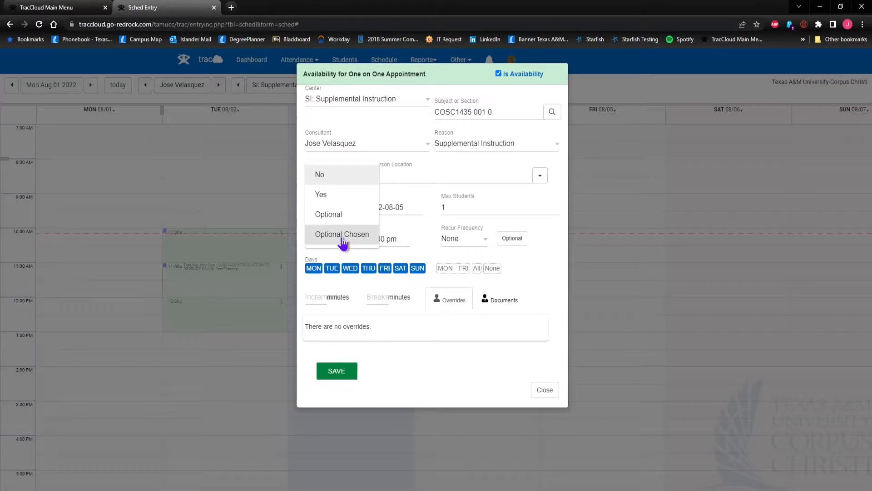
left_click(336, 175)
left_click(377, 176)
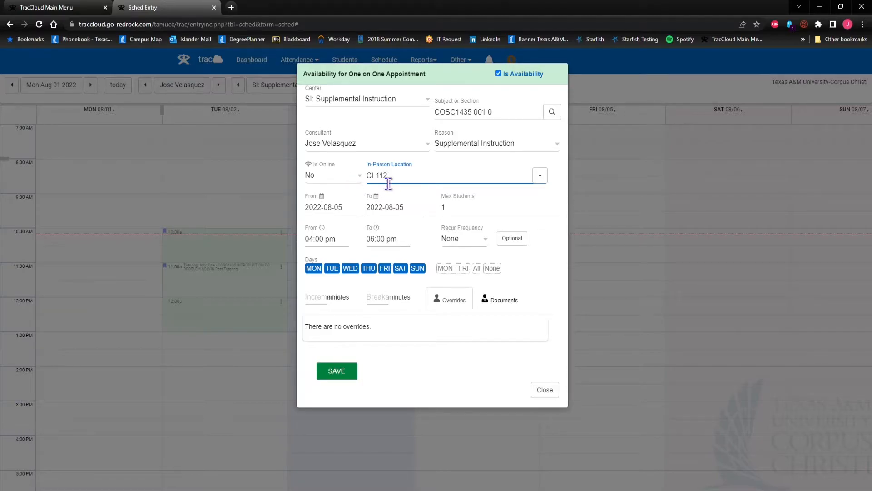
Step: Set the availability's date range from 2022-08-05 to 2022-08-31
key("Tab")
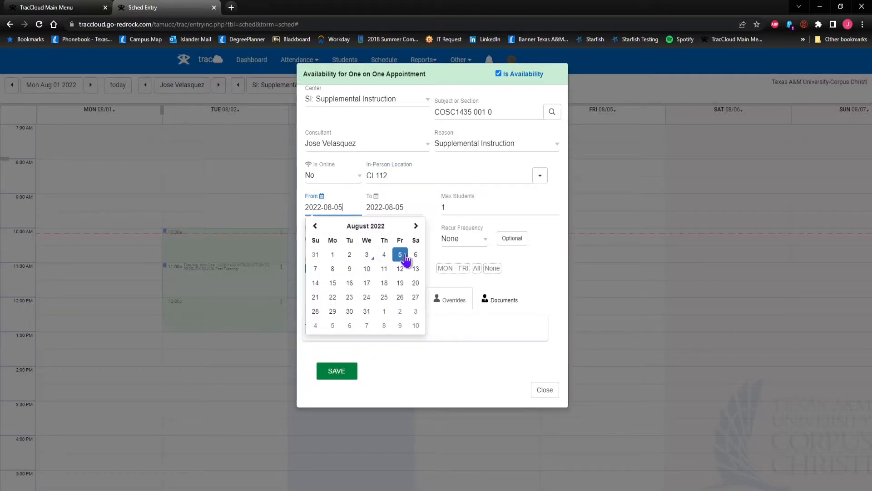
left_click(400, 255)
left_click(373, 198)
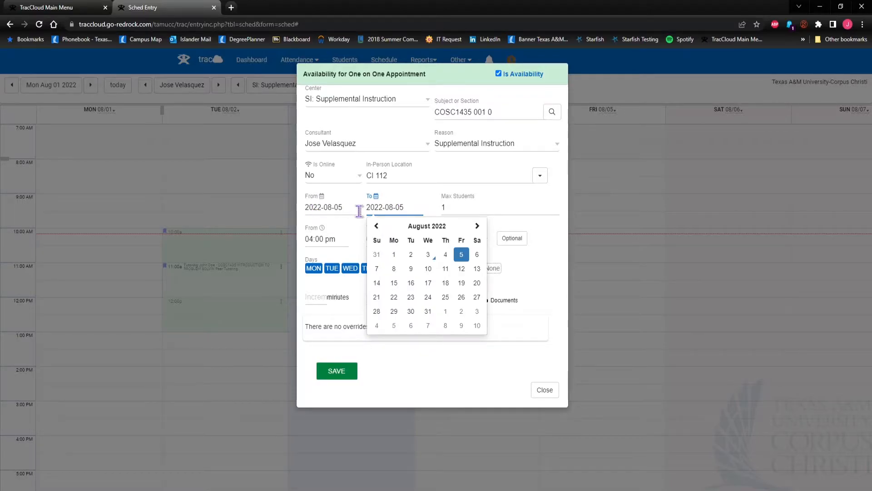
left_click(428, 311)
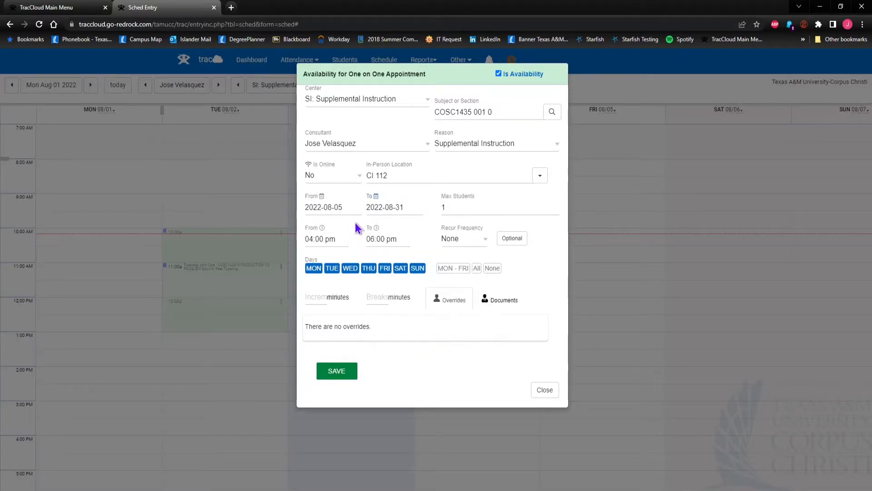
Step: Set the maximum number of students to 35
left_click(465, 206)
double_click(439, 208)
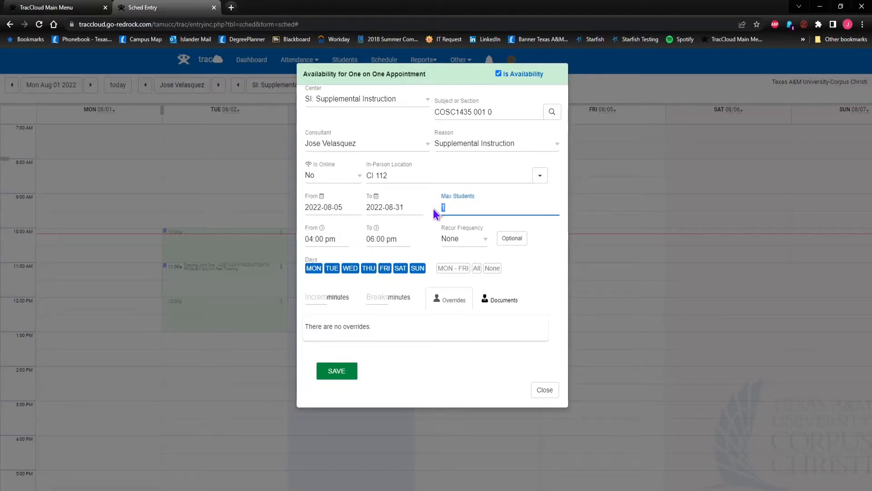
type("35")
left_click(433, 209)
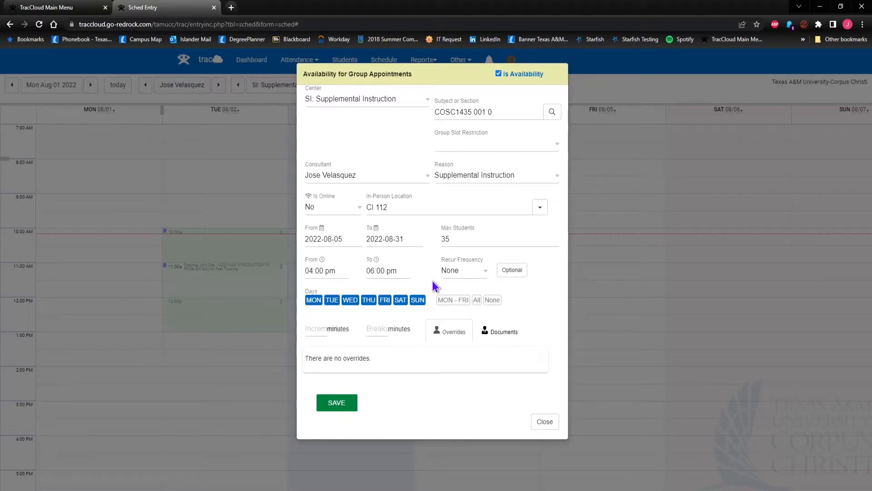
Step: Deselect every day except Friday for the availability
left_click(313, 300)
left_click(333, 299)
left_click(350, 300)
left_click(369, 299)
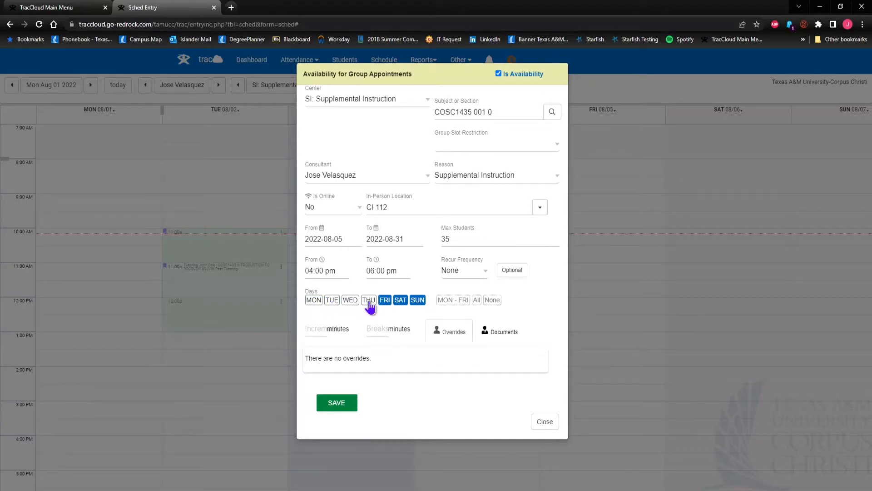
left_click(400, 300)
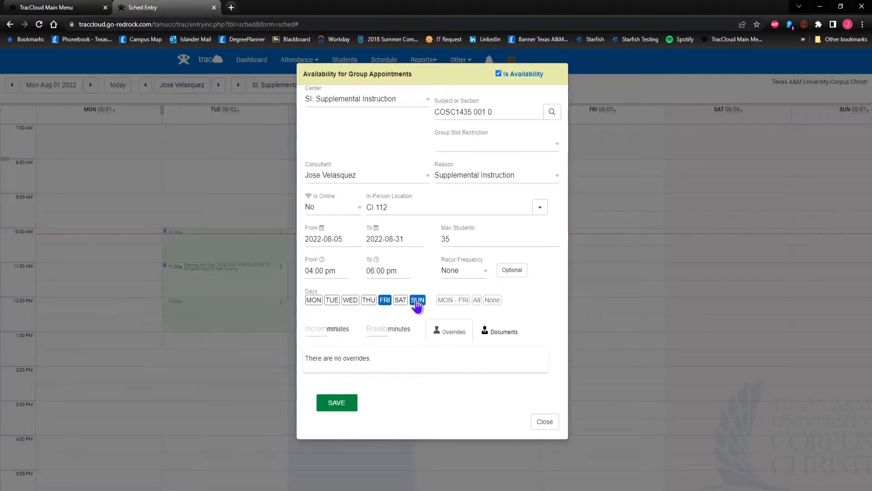
left_click(416, 300)
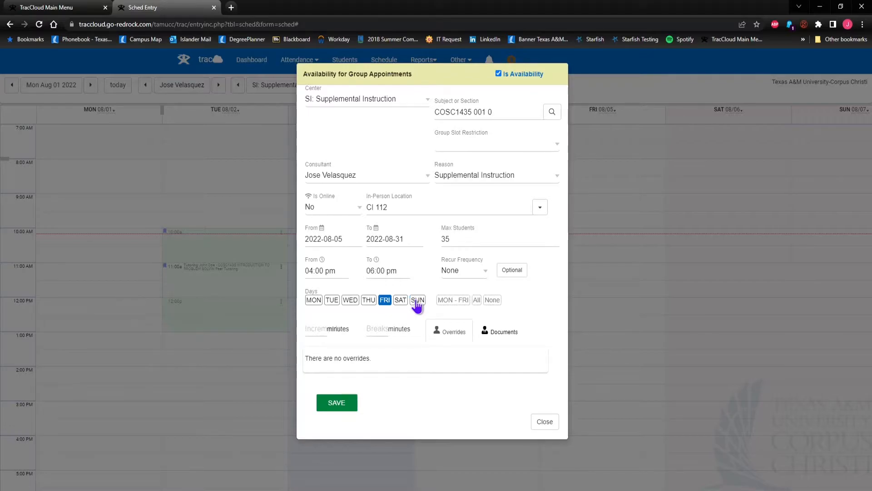
Step: Try the MON - FRI, All and None day presets, and reselect only Friday
left_click(449, 301)
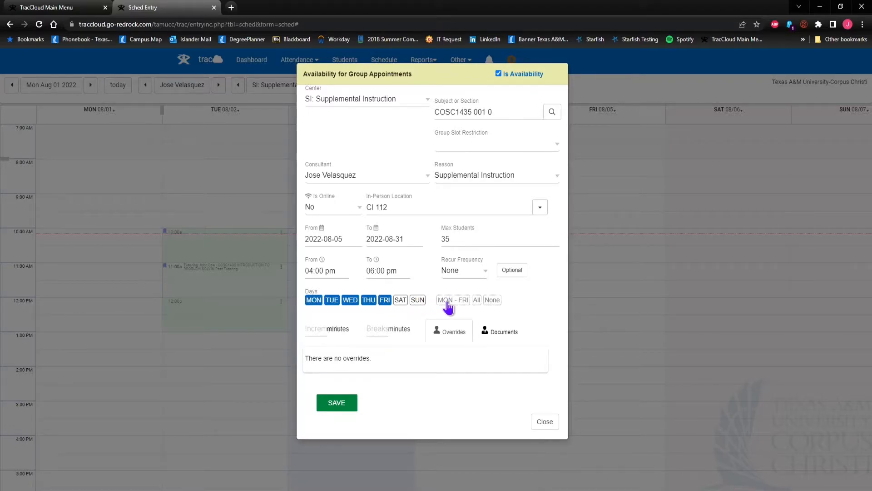
left_click(477, 302)
left_click(493, 302)
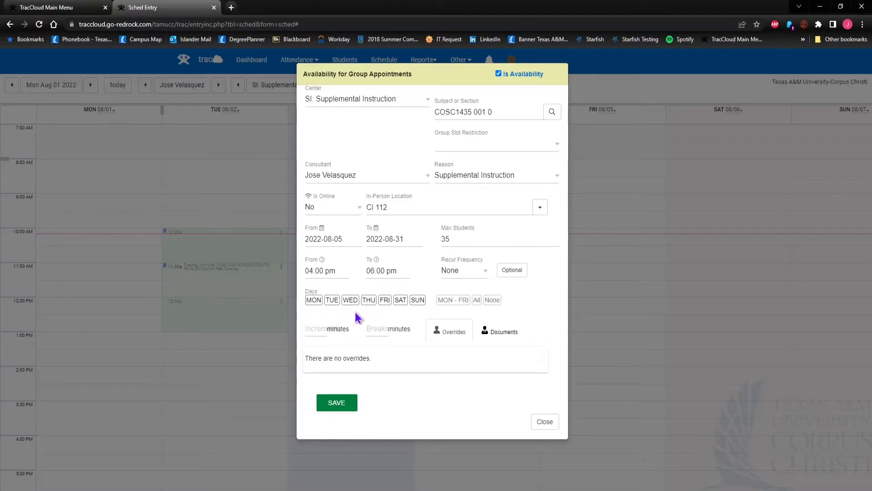
left_click(386, 300)
Step: Set the increments to 120 minutes and the group slot restriction to Same Section, and save the availability
left_click(318, 330)
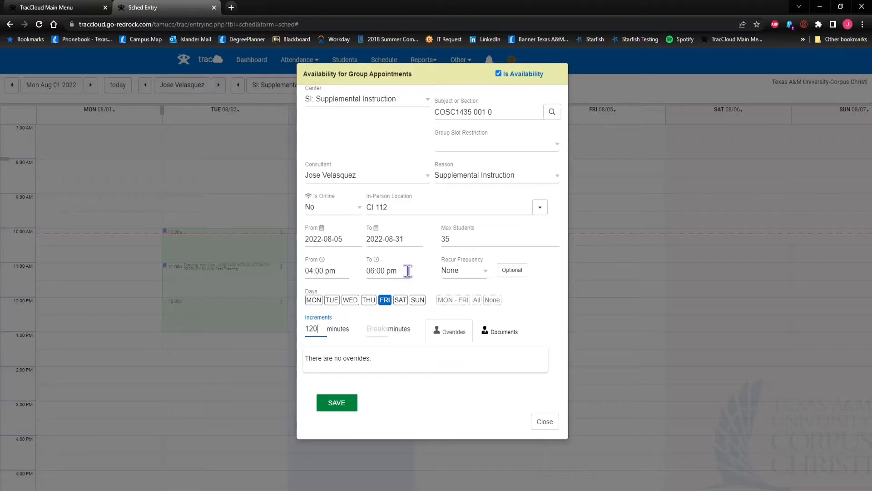
left_click(448, 145)
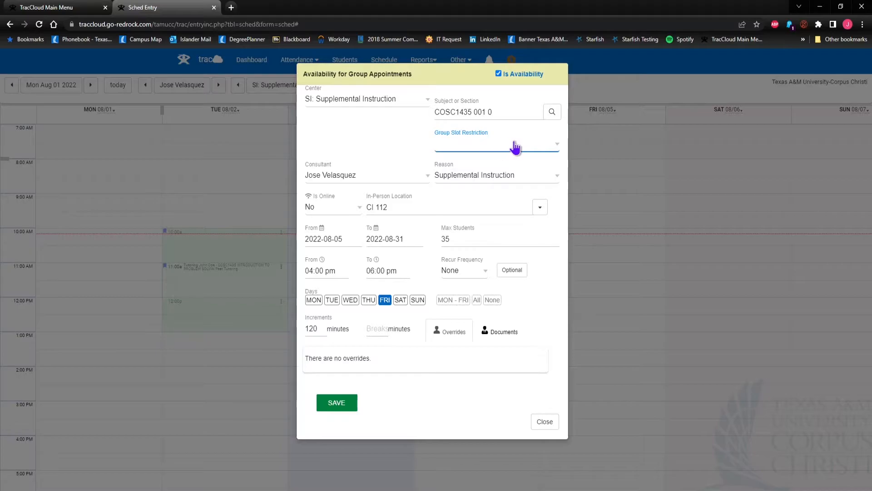
left_click(539, 146)
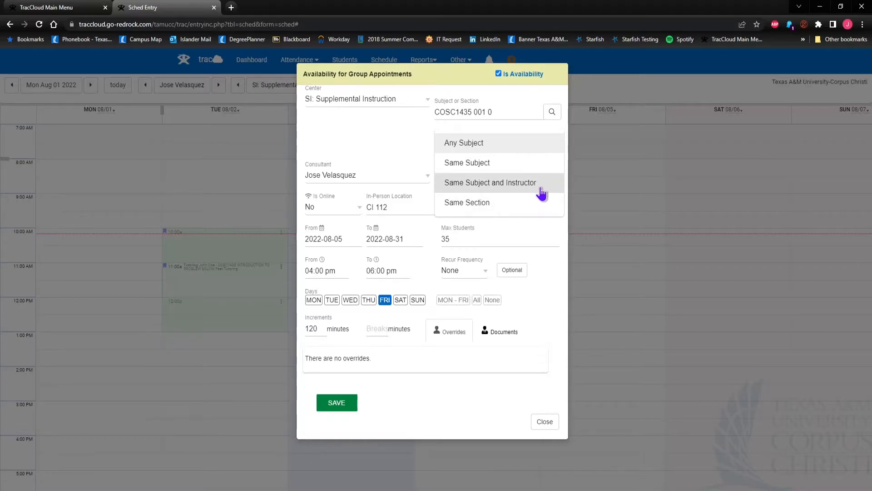
left_click(502, 207)
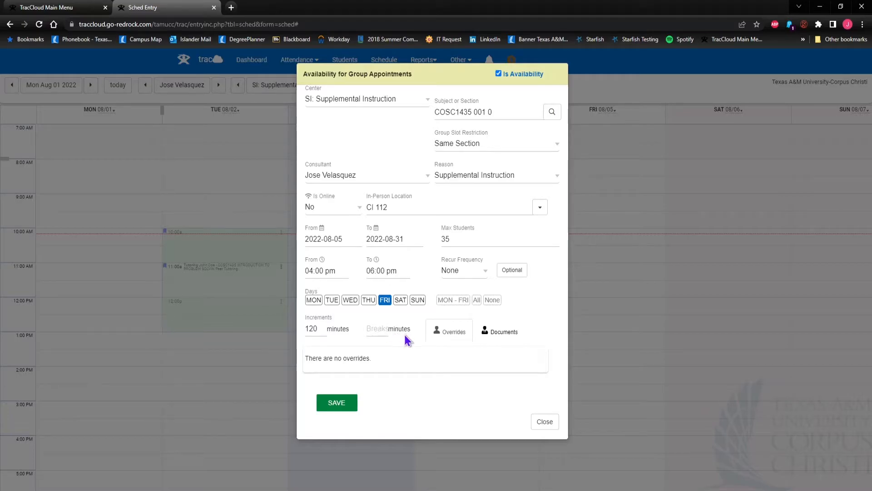
left_click(325, 406)
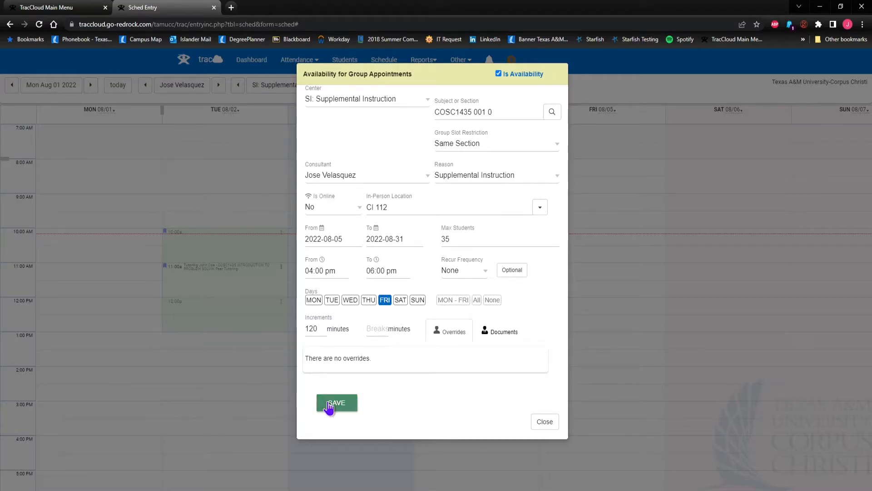
left_click(545, 422)
Step: Examine the Friday 4:00 pm COSC1435 group slot and its weekly recurrence across the weeks of August 1 and August 8
scroll(547, 423, "down", 1)
mouse_move(542, 409)
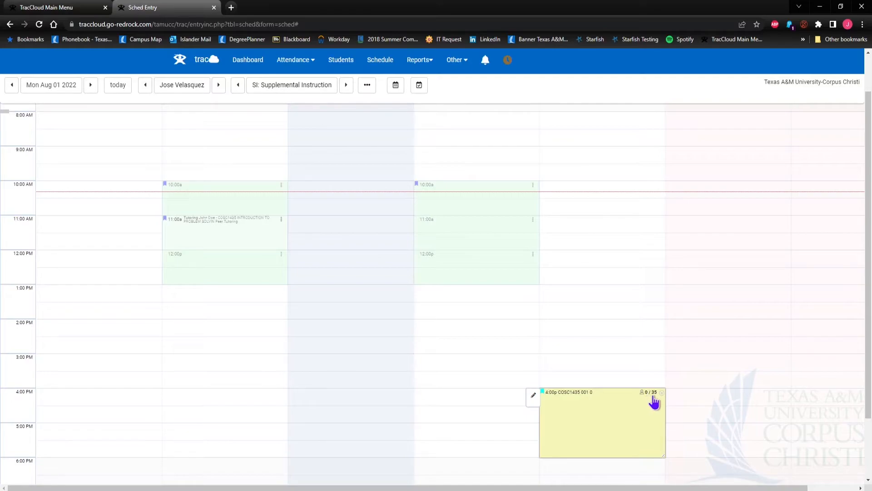
scroll(655, 402, "down", 1)
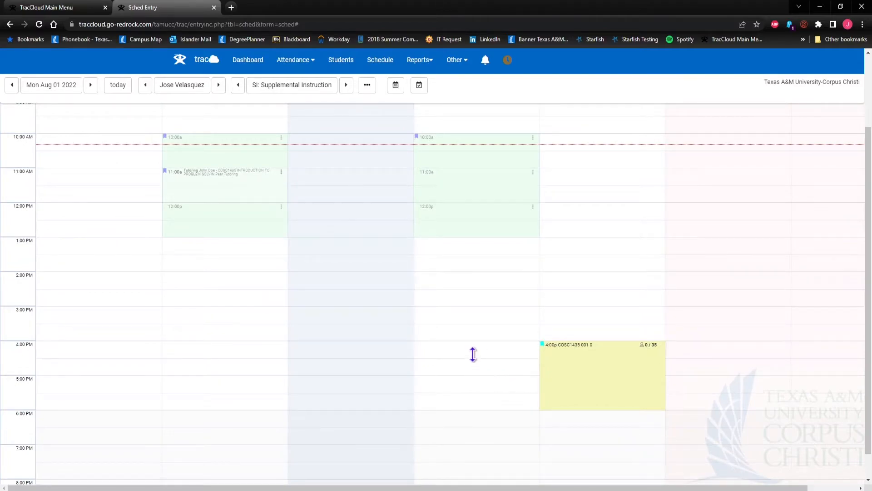
left_click(91, 86)
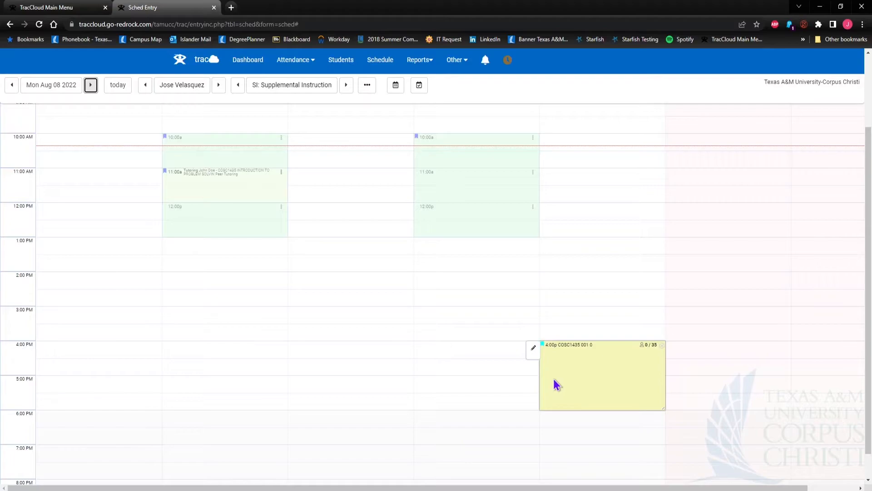
left_click(91, 87)
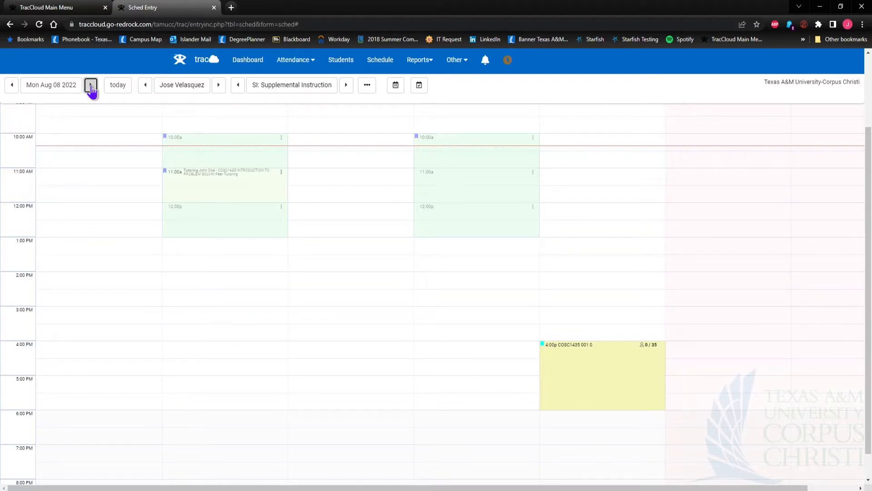
left_click(12, 86)
left_click(12, 85)
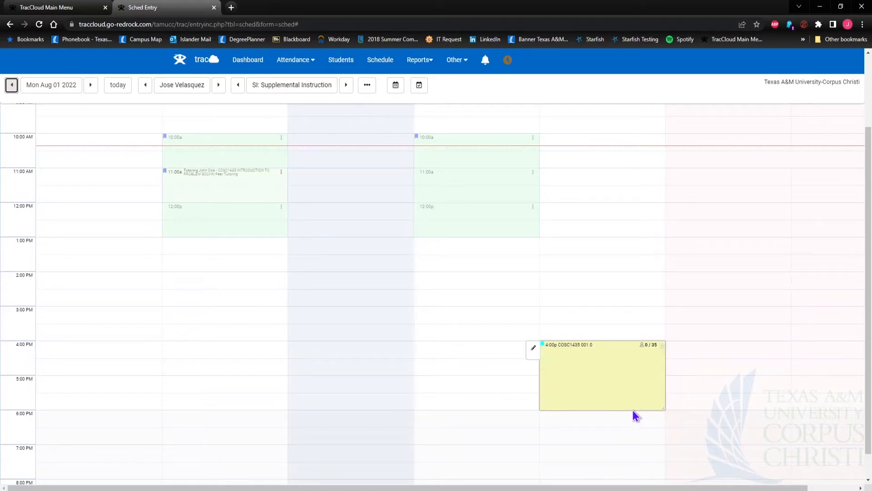
left_click(90, 87)
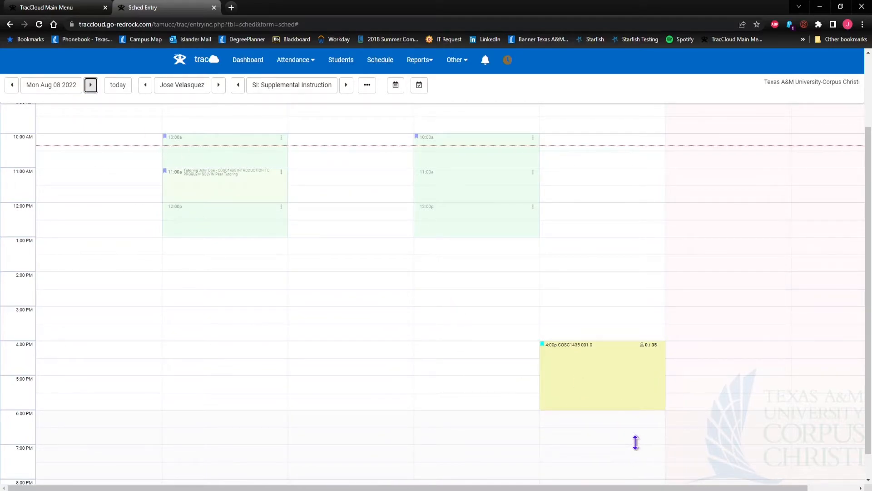
Step: Start a no-appointments availability block over the Friday 4:00 pm slot on 2022-08-12 and set its start time to 04:00 pm
mouse_move(611, 415)
left_mouse_down()
mouse_move(604, 391)
mouse_move(613, 348)
left_mouse_up()
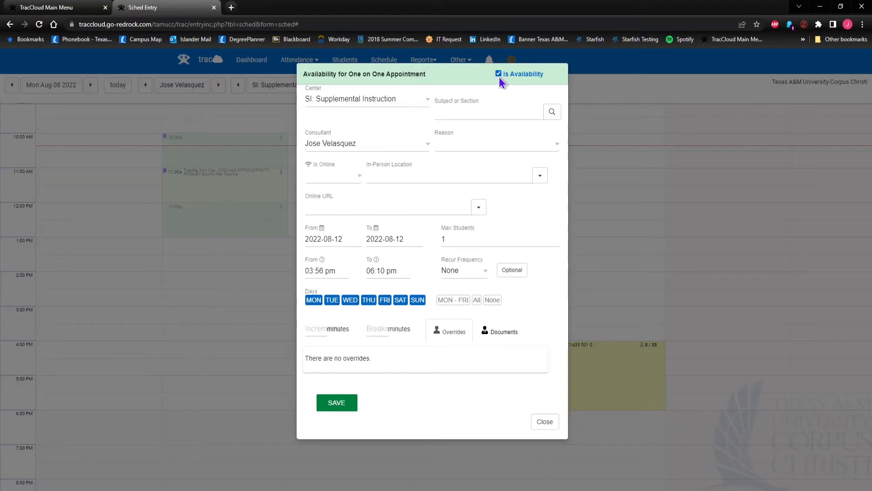
left_click(498, 73)
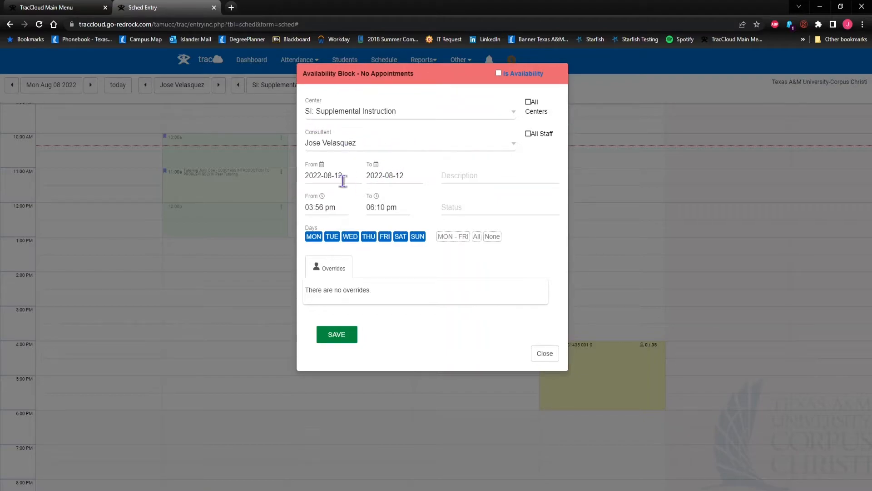
left_click(311, 207)
left_click(324, 241)
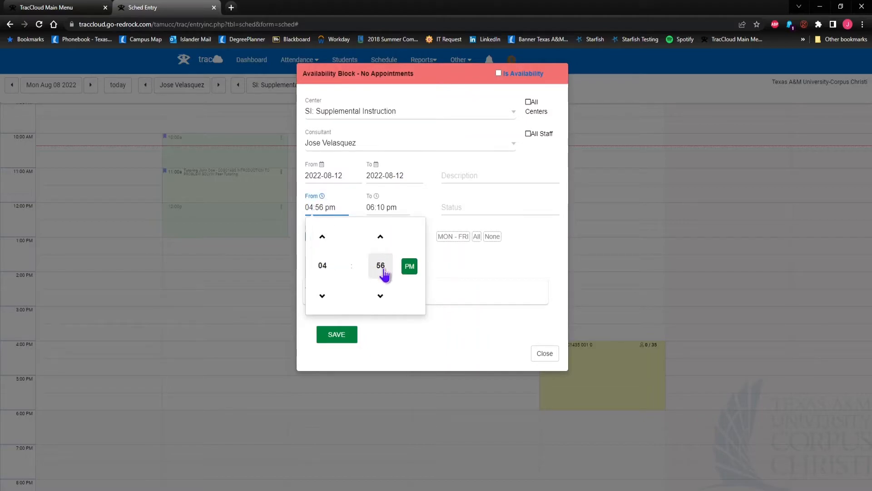
left_click(380, 268)
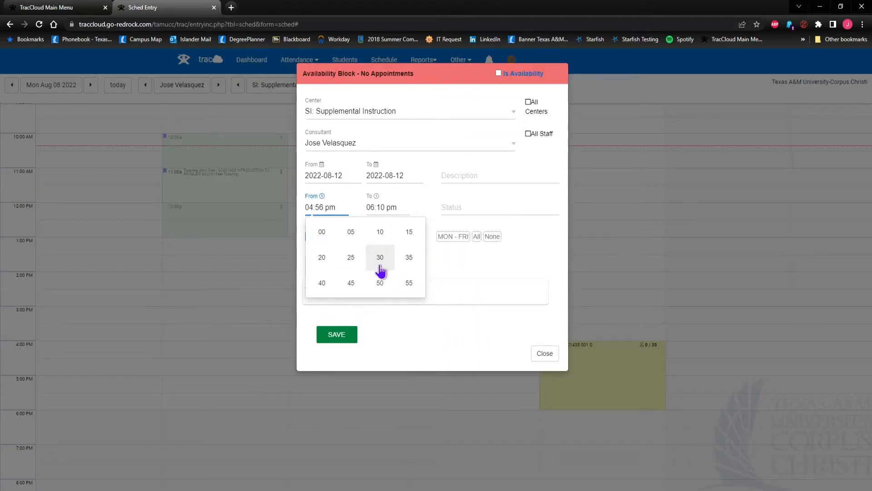
left_click(322, 232)
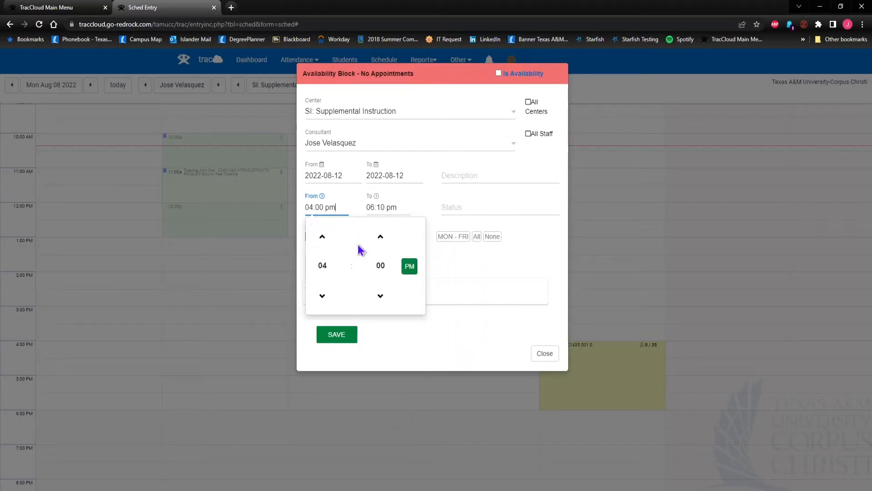
Step: Enter "Family Matter" as the block's description and save the block
left_click(456, 177)
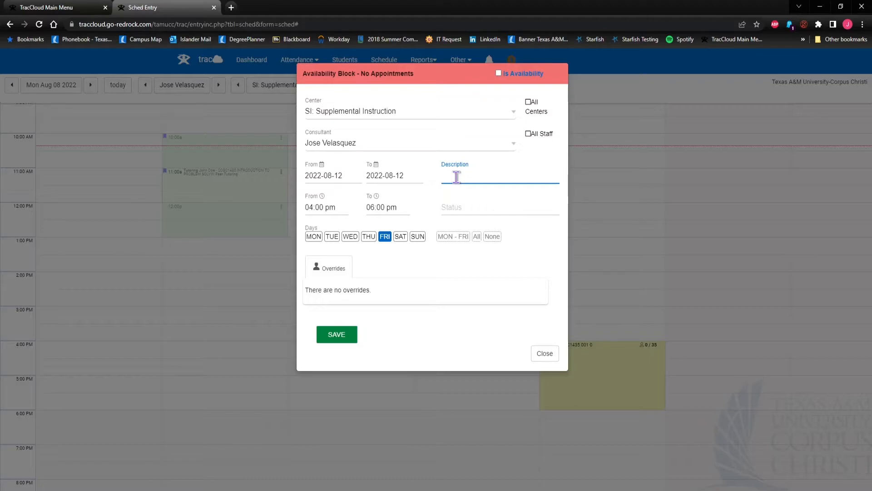
type("Fin")
key("BackSpace")
key("BackSpace")
key("BackSpace")
type("Family Matter")
left_click(338, 337)
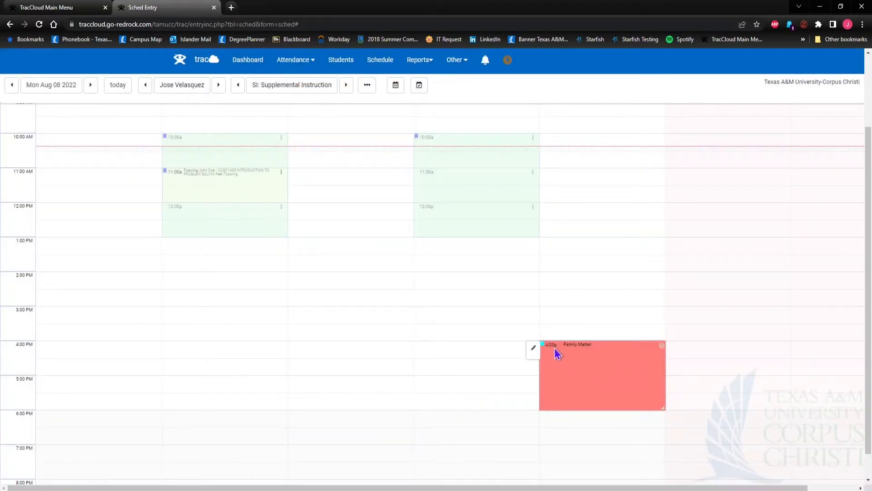
Step: Compare the Friday 4:00 pm slot in the week of August 1 with the blocked one in the week of August 8
left_click(11, 85)
left_click(121, 90)
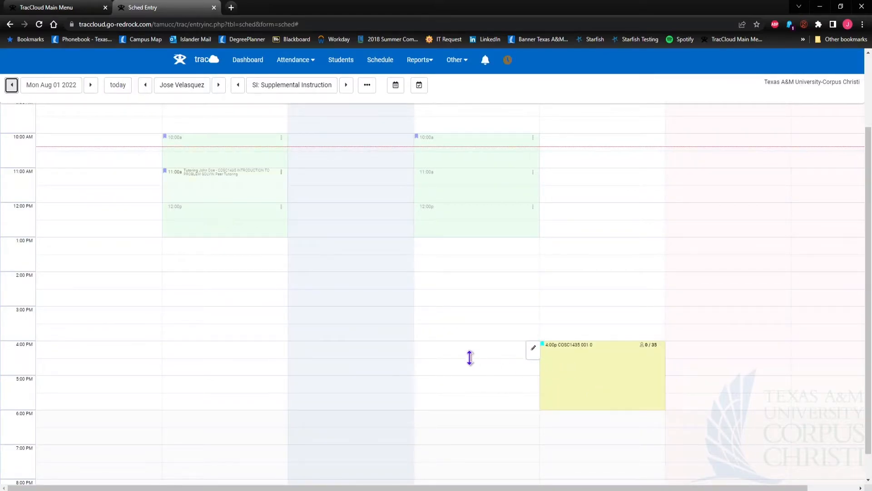
left_click(90, 85)
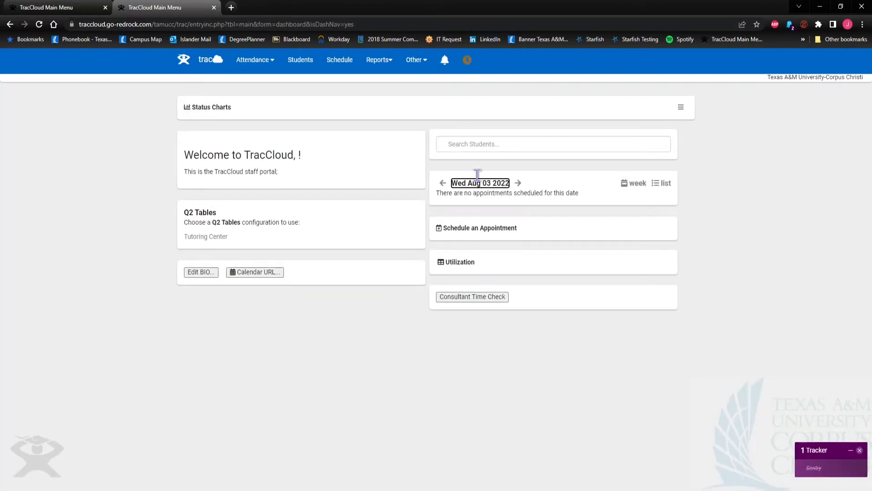
Step: Start a new batch visit for the SI: Supplemental Instruction center
left_click(271, 68)
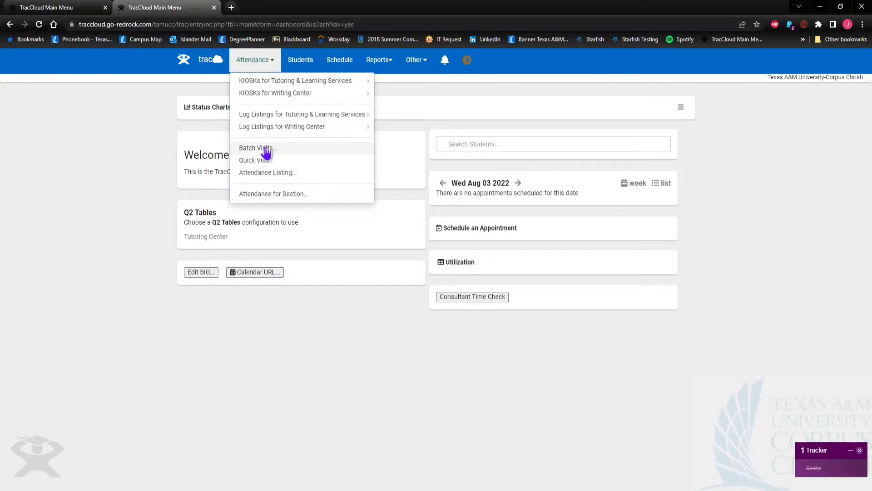
left_click(266, 149)
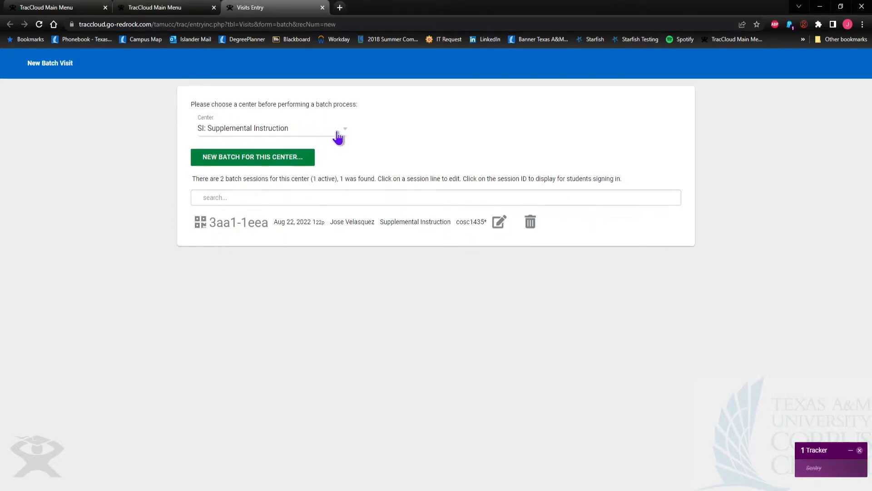
left_click(253, 158)
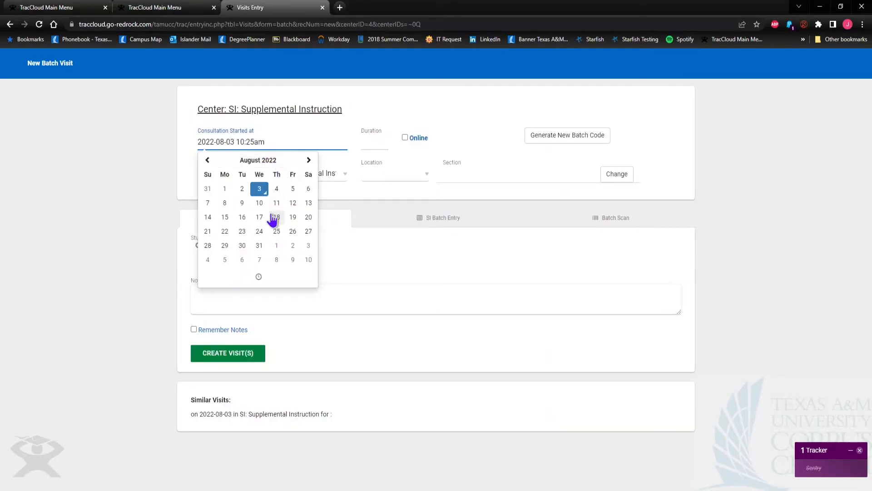
left_click(292, 192)
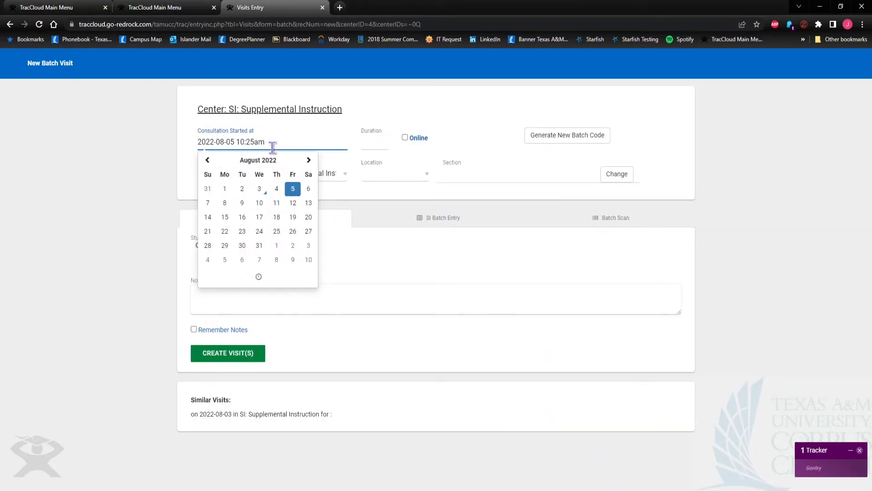
left_click(239, 142)
left_click(216, 213)
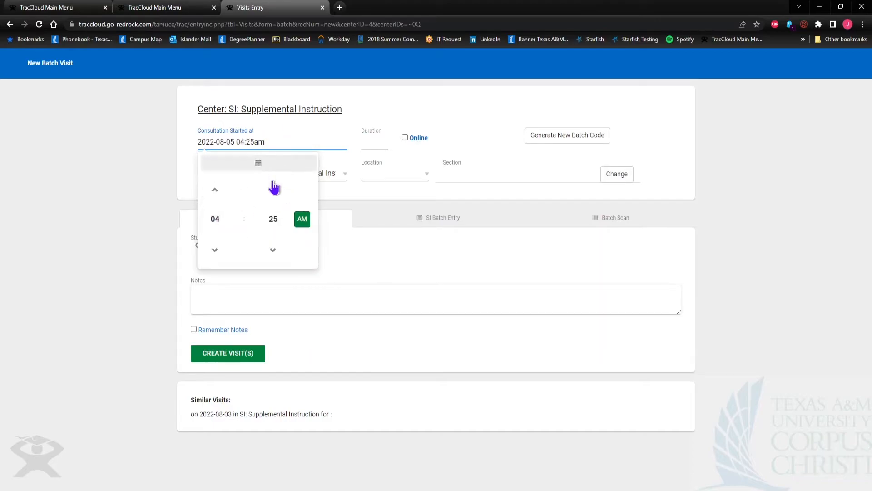
left_click(370, 139)
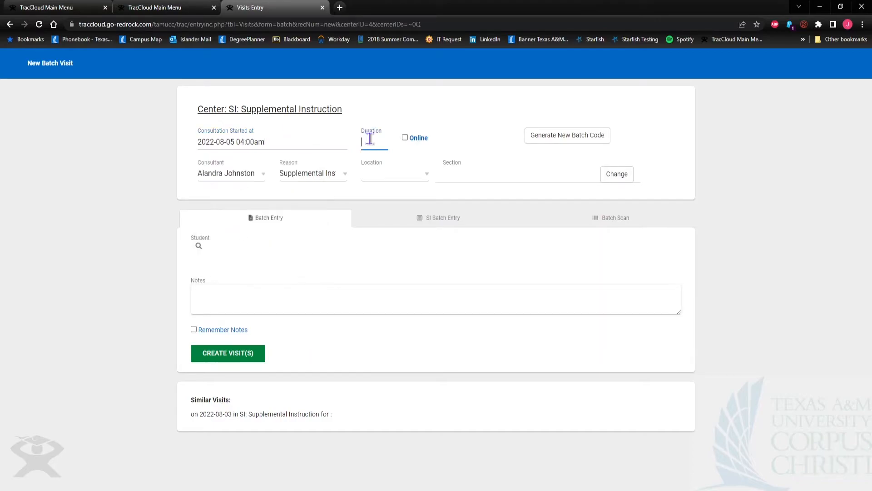
type("120")
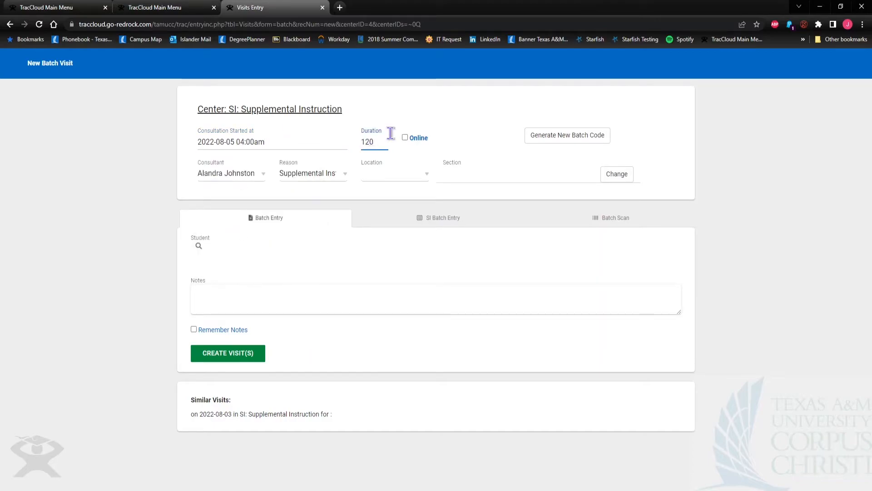
Step: Choose the SI leader as the batch visit's consultant and enter CI 112 as a custom location
left_click(253, 178)
left_click(241, 272)
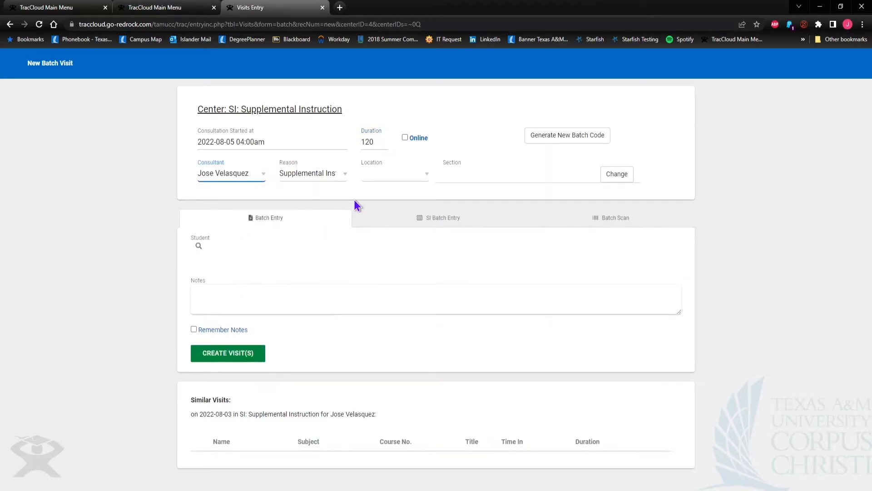
left_click(407, 177)
left_click(398, 192)
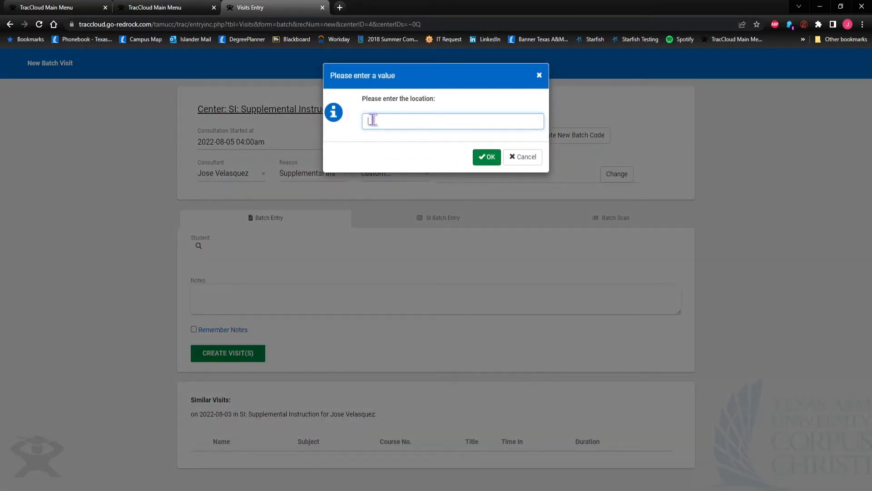
type("cI 112")
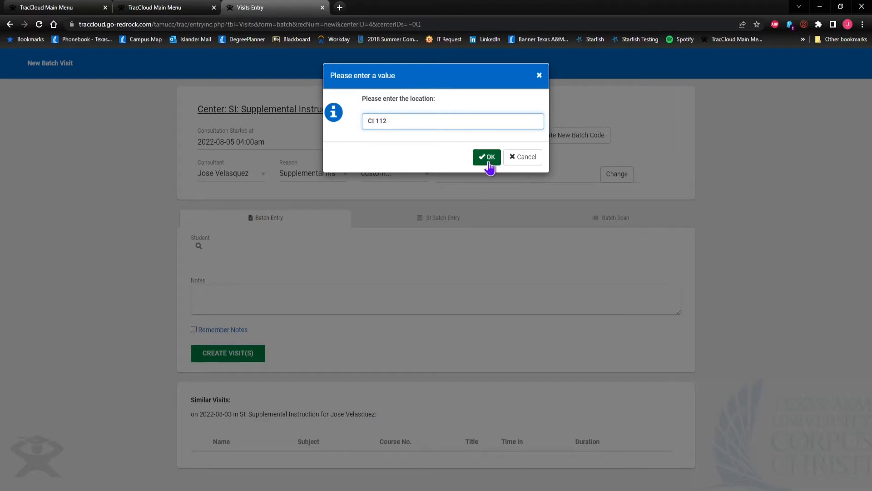
left_click(487, 157)
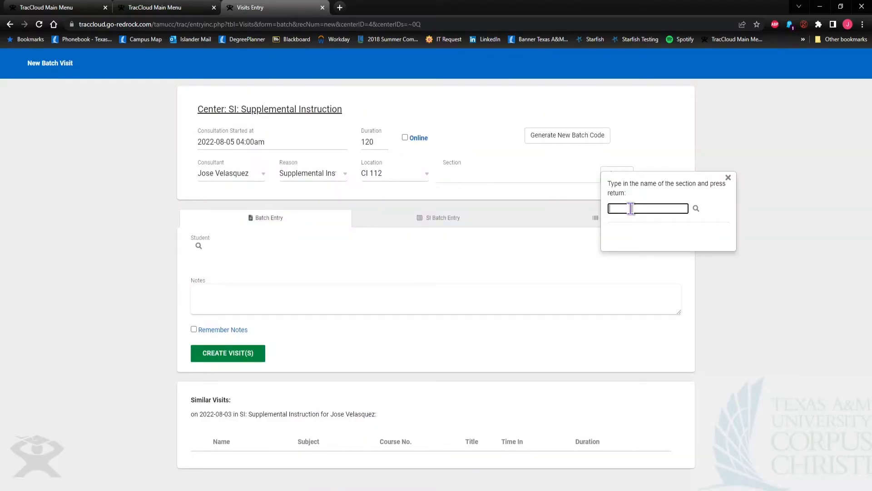
Step: Search for section COSC1435 001 and refine the batch visit's section to COSC1435 001 0*
type("COSC")
type(" 435 001")
left_click(696, 208)
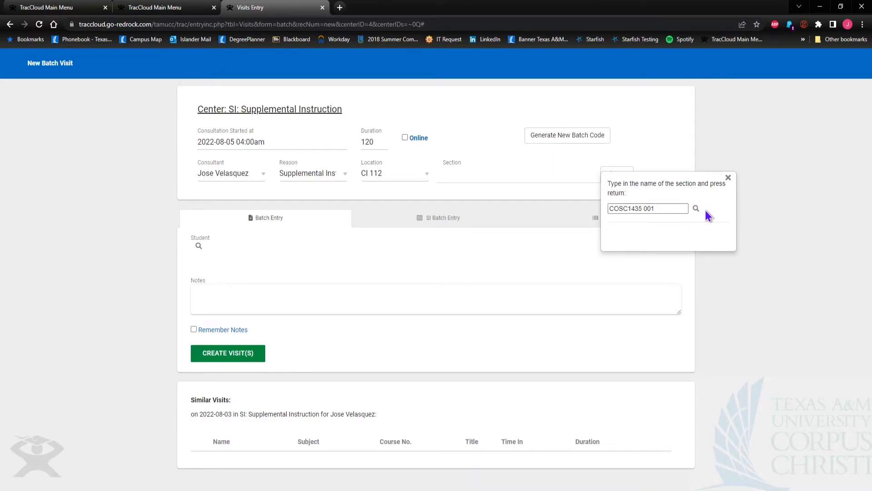
left_click(634, 228)
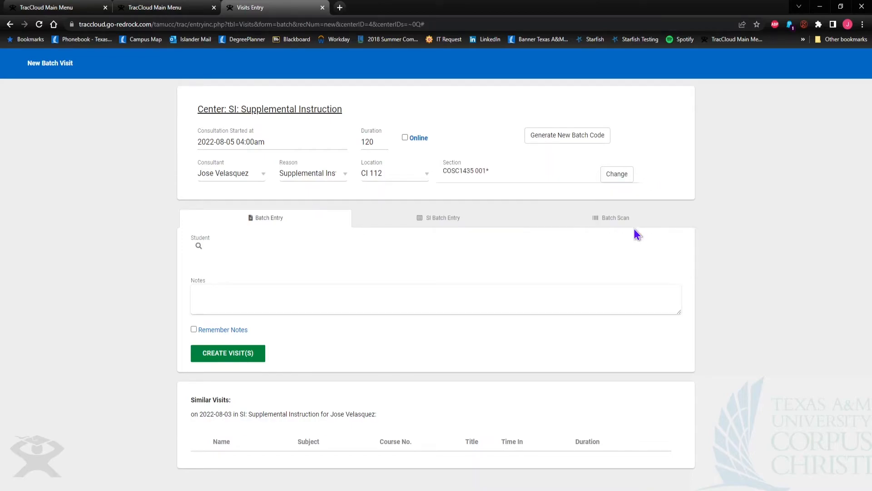
double_click(488, 170)
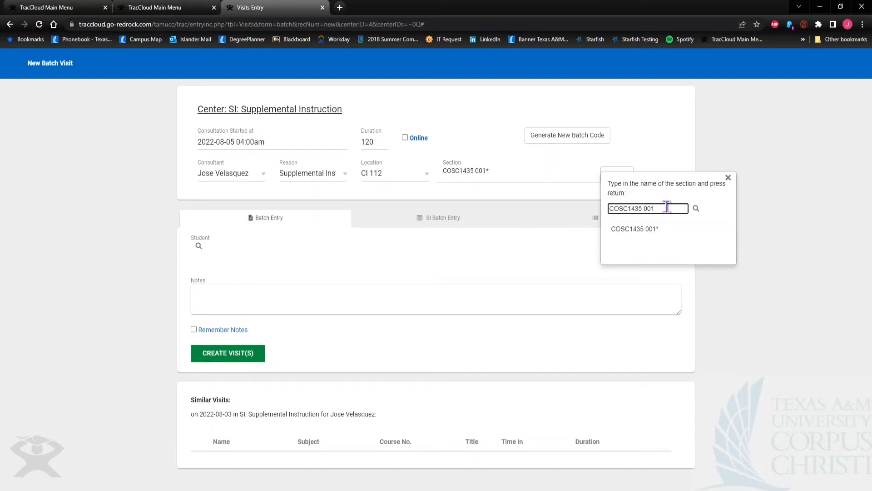
type("0")
key("Return")
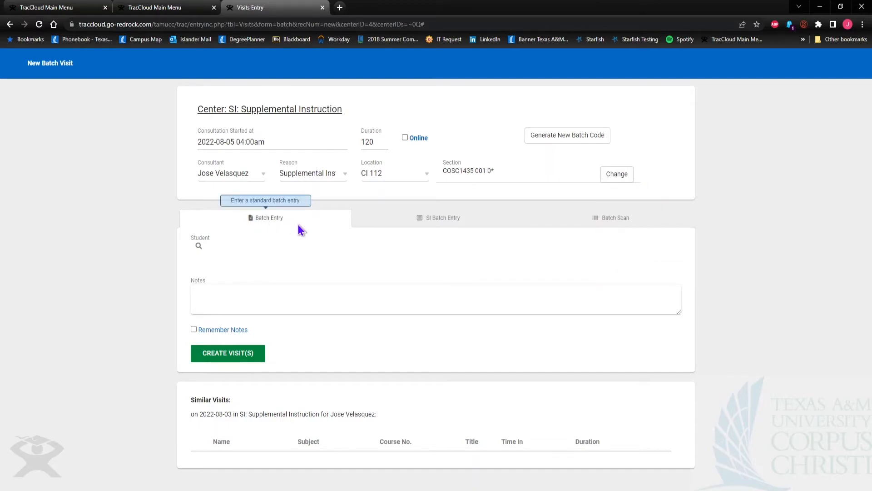
Step: Generate a batch code for the session and view its student sign-in page with the Student ID field
left_click(556, 144)
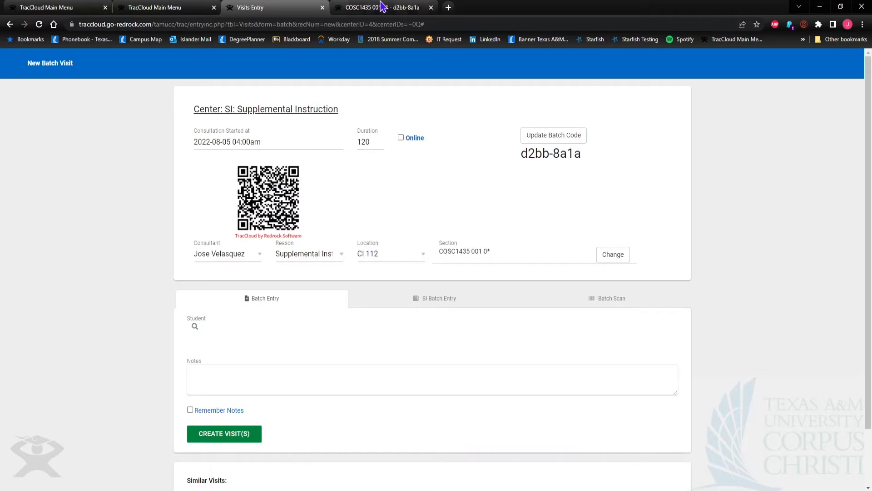
left_click(393, 8)
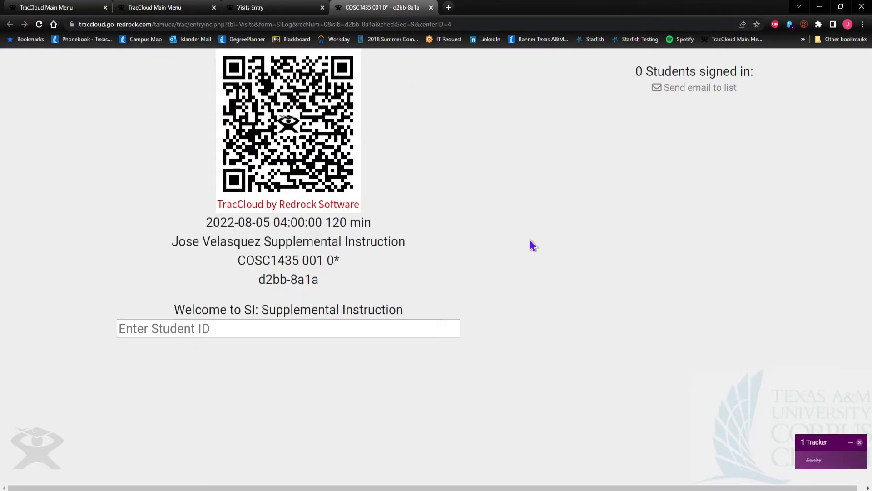
left_click(217, 335)
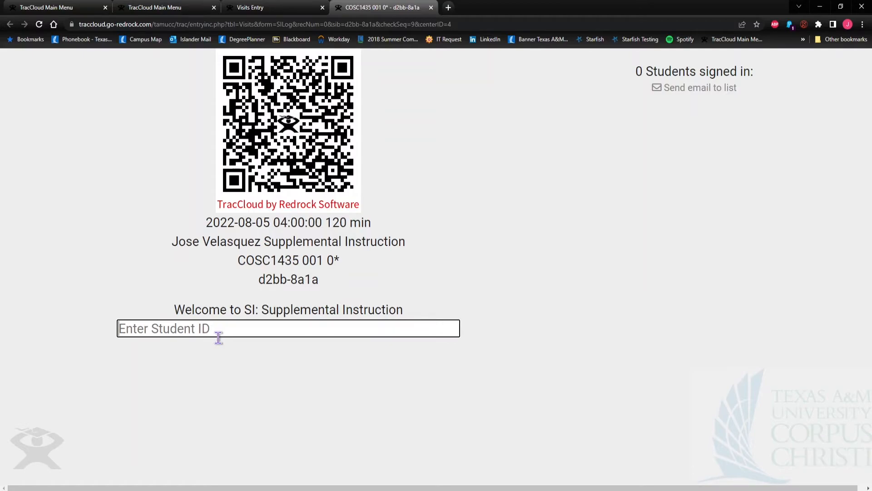
key("ctrl+shift+Tab")
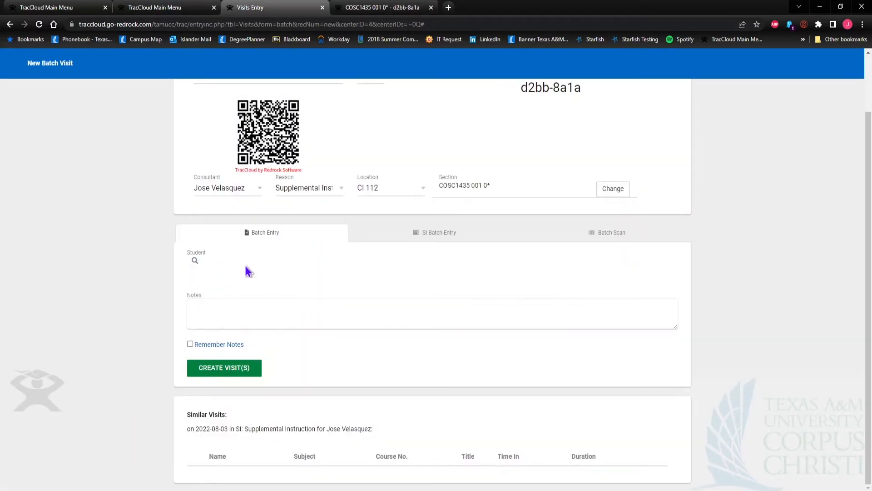
Step: Search for a student in the standard batch entry by username, and then by last name and first name
left_click(192, 261)
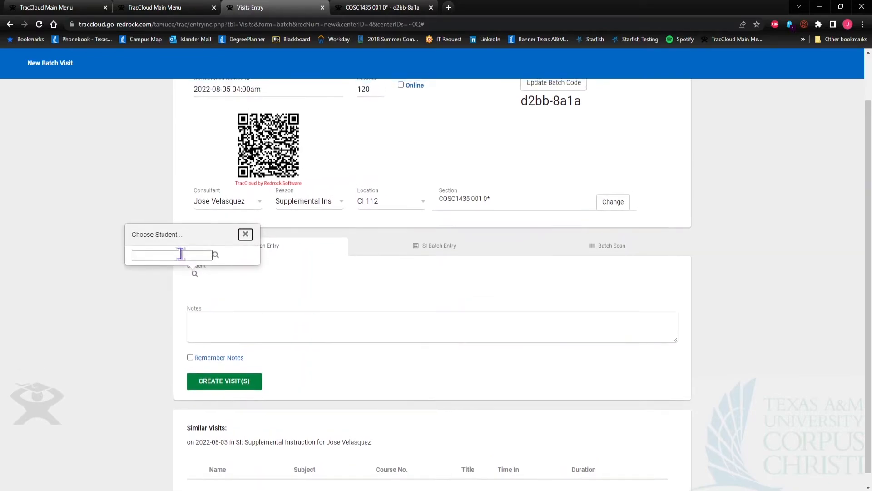
left_click(153, 255)
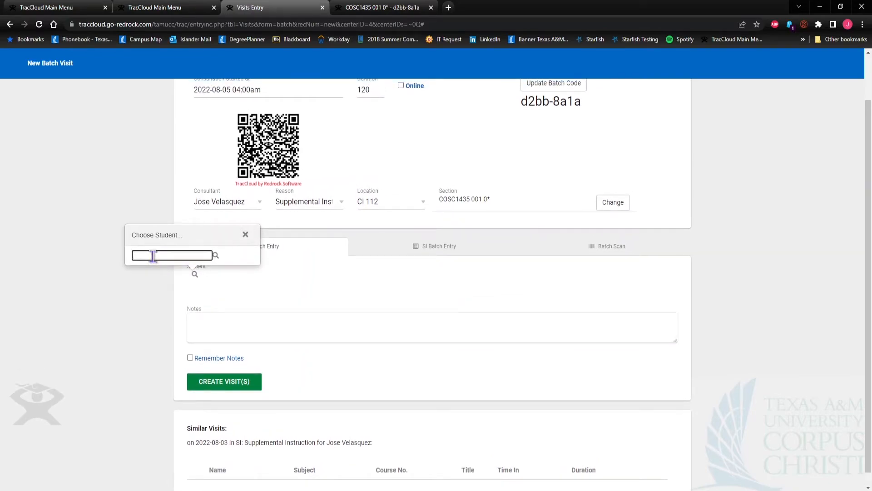
type("johndoe1")
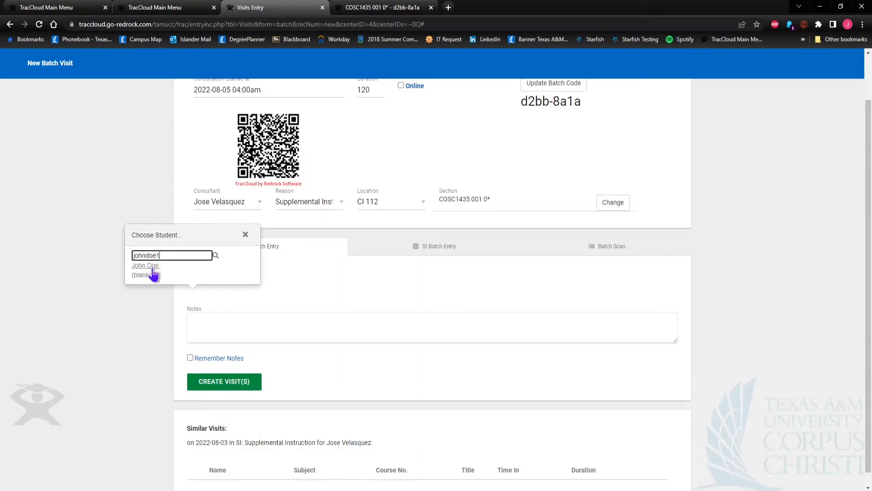
left_click_drag(163, 256, 64, 260)
key("BackSpace")
type("doe, john")
Step: Enter the visit notes "Covered flowcharts and for loops" and enable Remember Notes
left_click(219, 323)
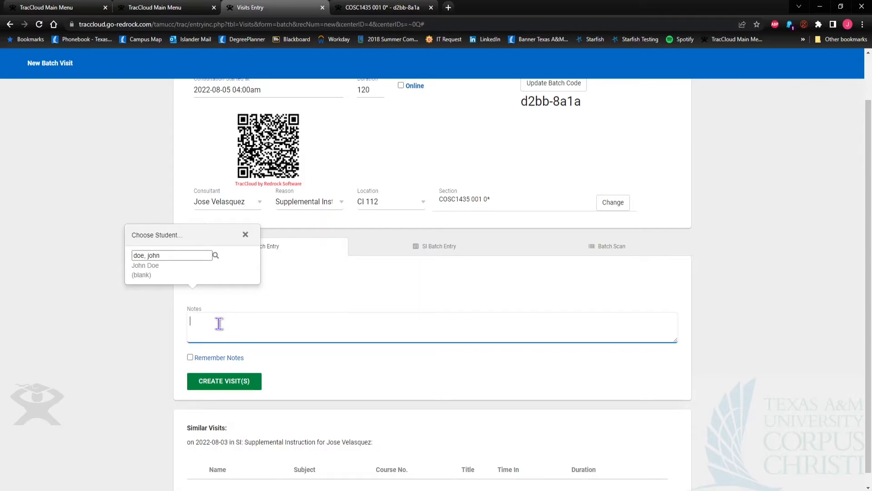
type("Covered")
type(" howc")
type("harts an")
type("d ")
type("for loops")
left_click(191, 359)
Step: Switch to SI Batch Entry and view the lists of students with and without previous visits
scroll(377, 362, "down", 1)
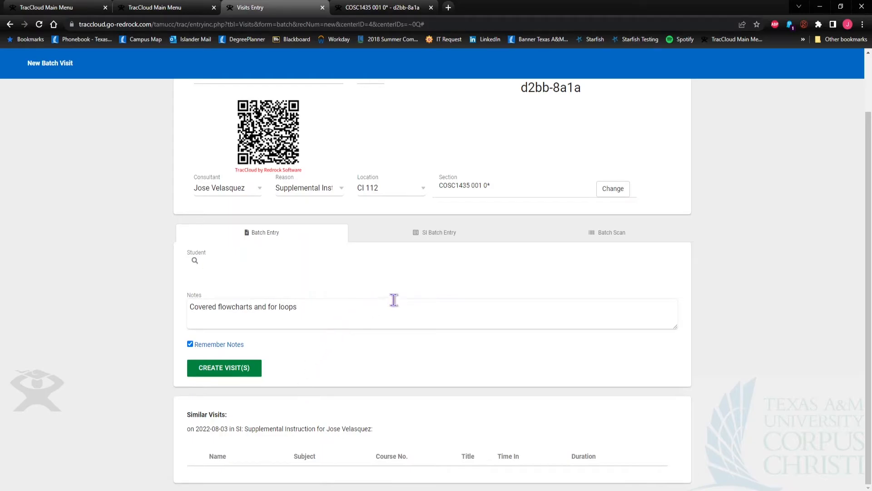
left_click(427, 239)
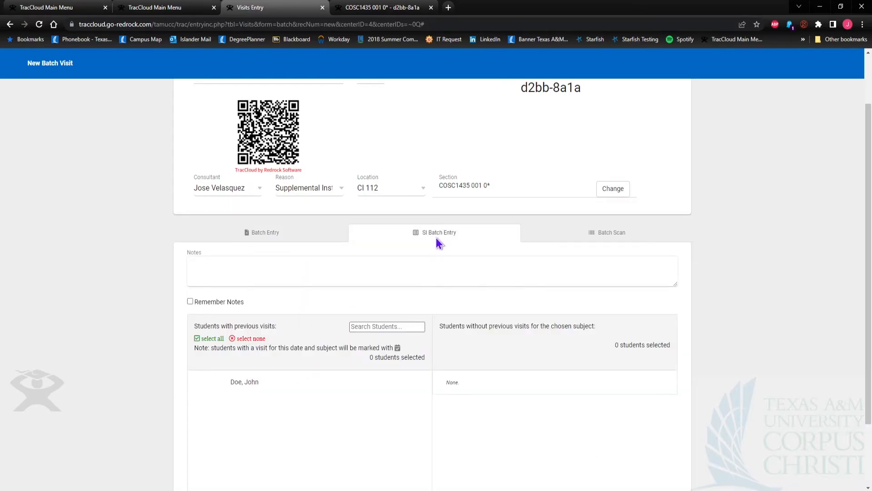
scroll(475, 250, "down", 1)
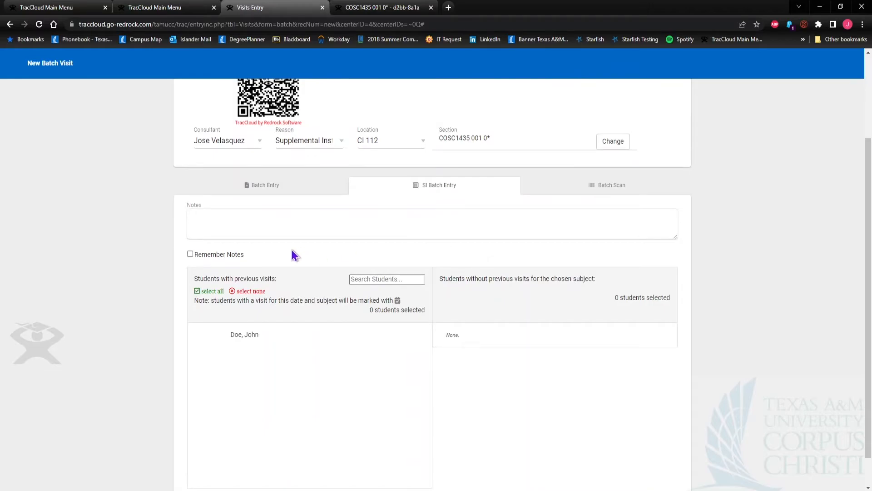
Step: Copy the notes "Covered flowcharts and for loops" from the standard batch entry into SI Batch Entry and enable Remember Notes
left_click(274, 187)
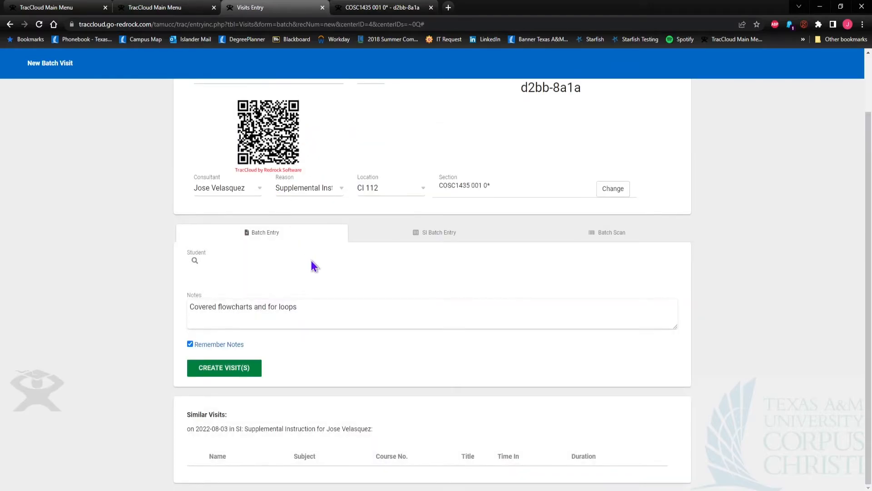
left_click_drag(316, 308, 150, 315)
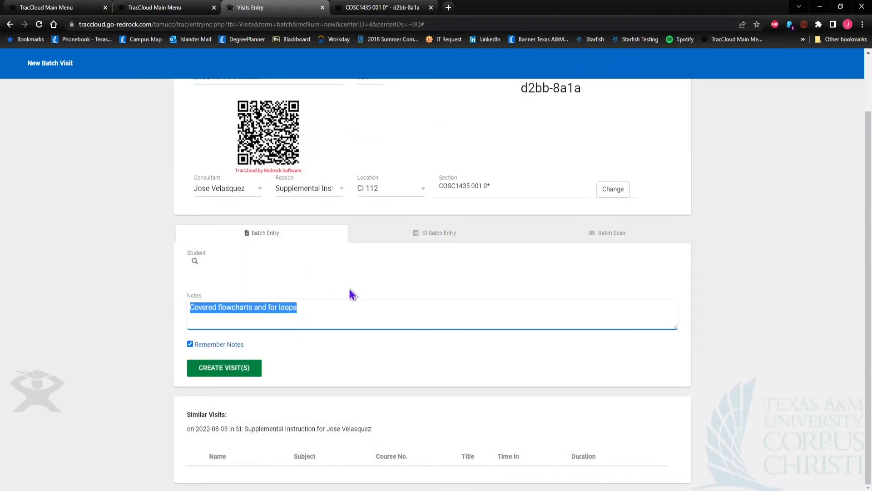
left_click(416, 243)
left_click(231, 268)
type("Covered flowcharts and for loops")
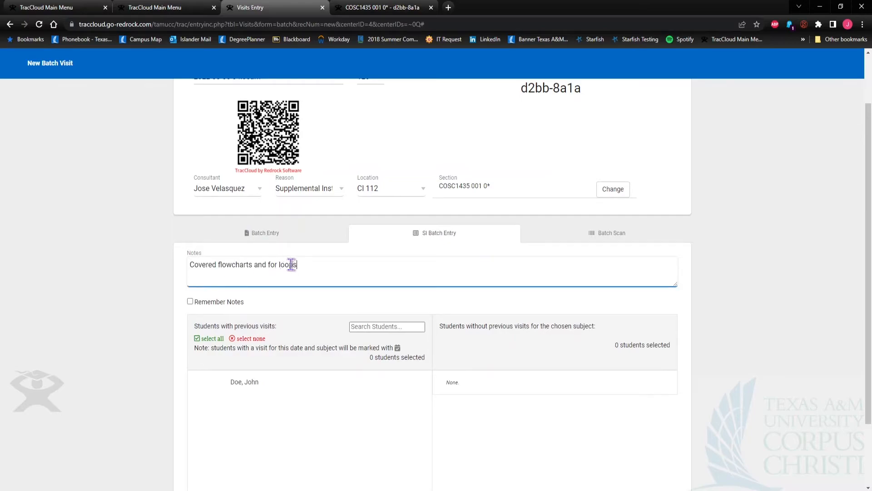
left_click(191, 302)
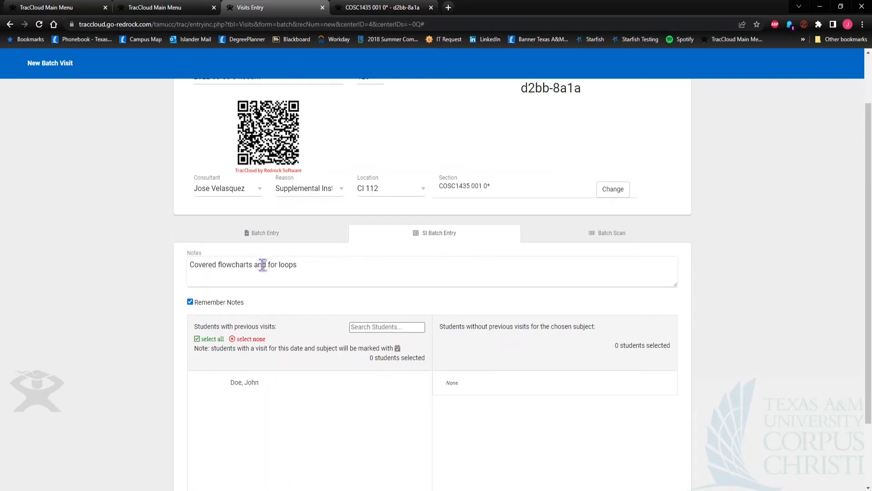
Step: Select the student with previous visits and create the SI visit for that selection
scroll(318, 327, "down", 1)
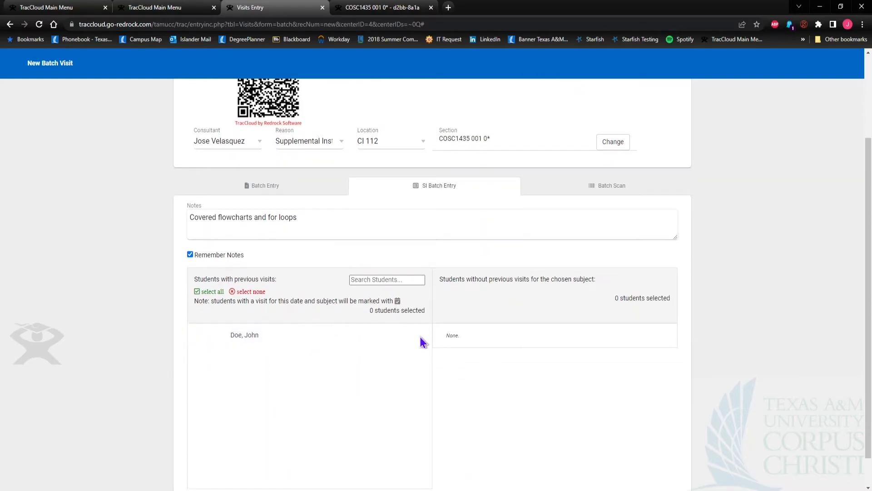
scroll(543, 293, "down", 1)
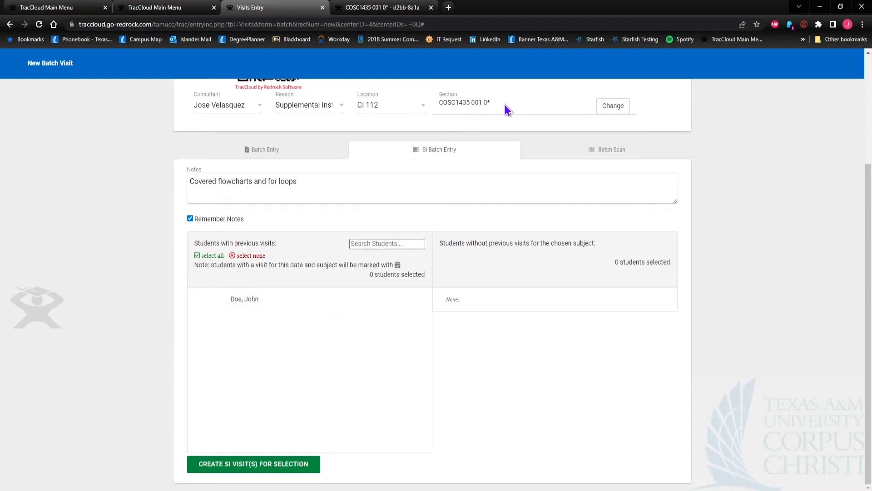
left_click(242, 301)
left_click(263, 468)
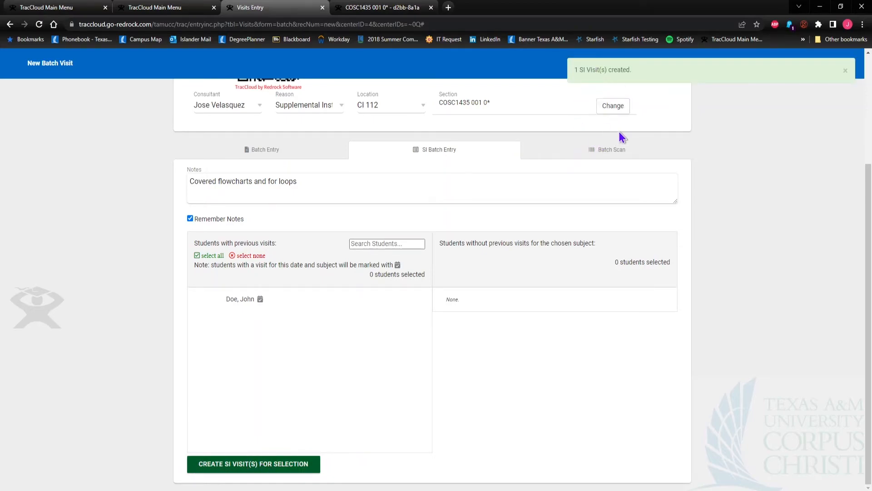
Step: View the Batch Scan form and its Scanned Data field, and return to SI Batch Entry
left_click(595, 156)
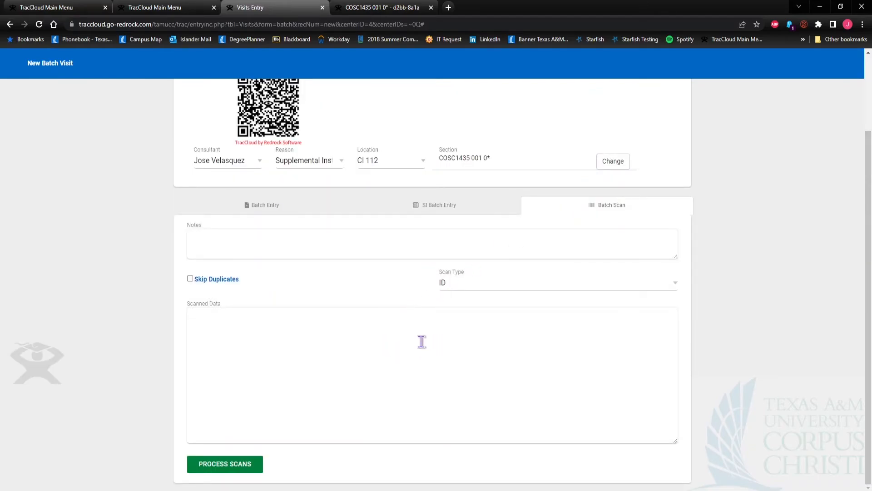
left_click(223, 314)
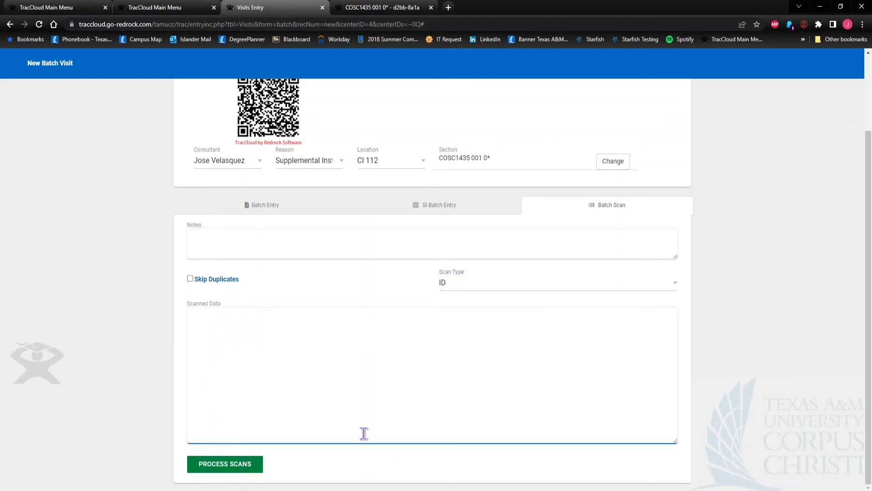
left_click(453, 206)
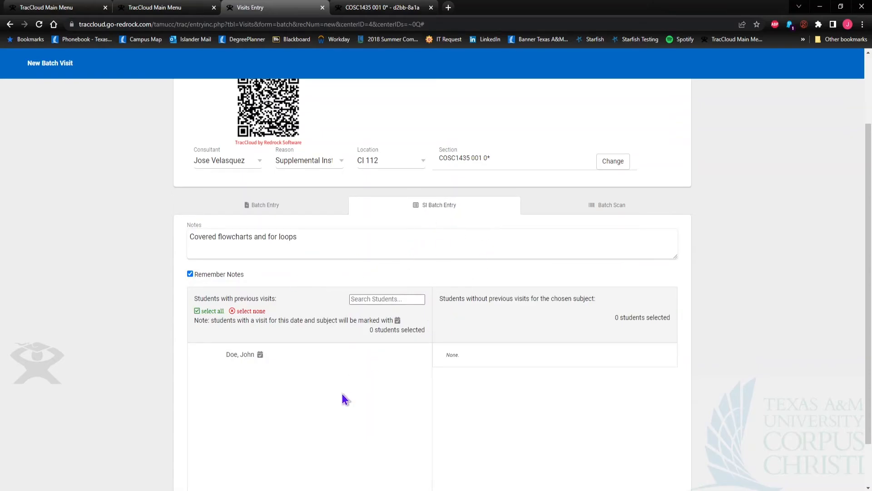
Step: Check the signed-in students on the session's student sign-in page and return to the batch visit
scroll(345, 396, "up", 2)
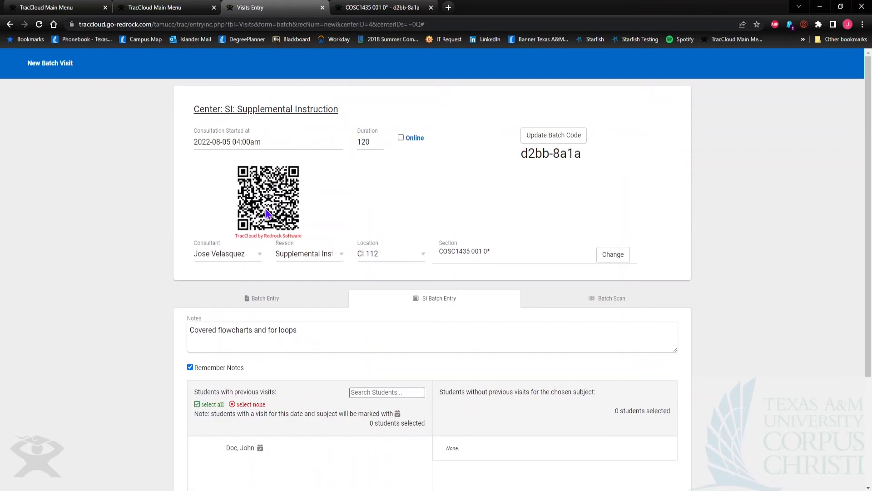
left_click(390, 9)
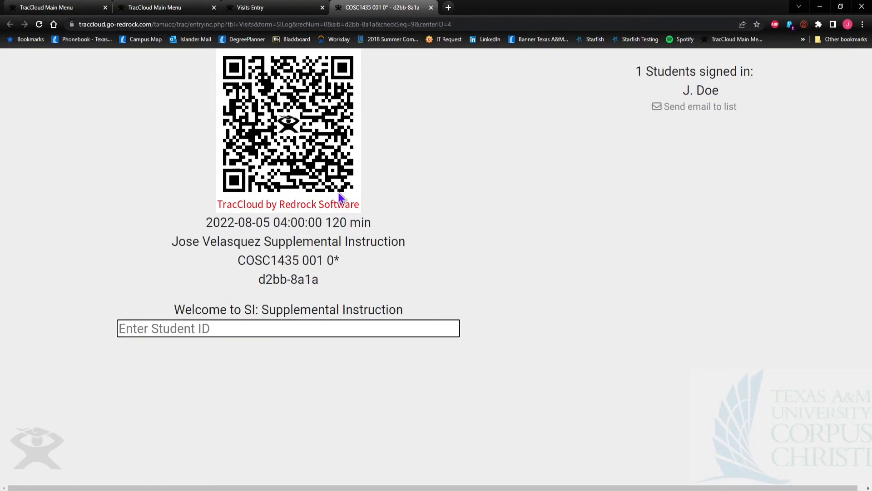
key("ctrl+shift+Tab")
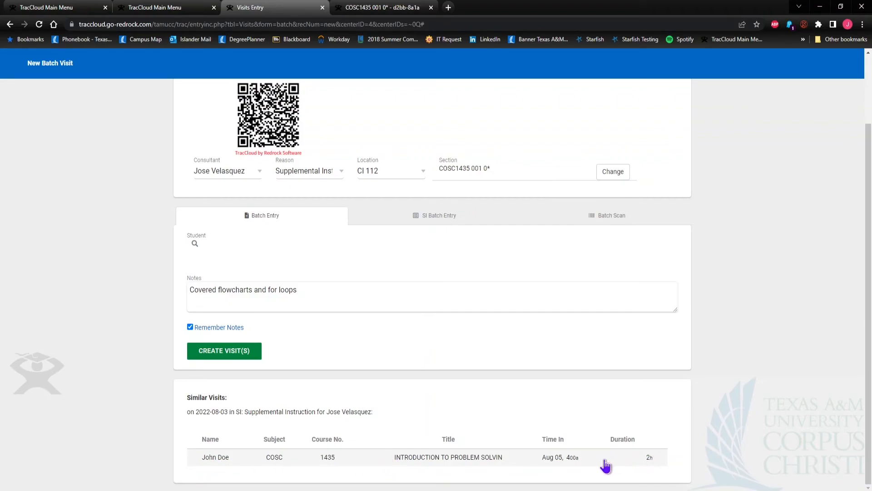
Step: Open the student's visit record from Similar Visits, save it, and view the student's previous visits
left_click(215, 458)
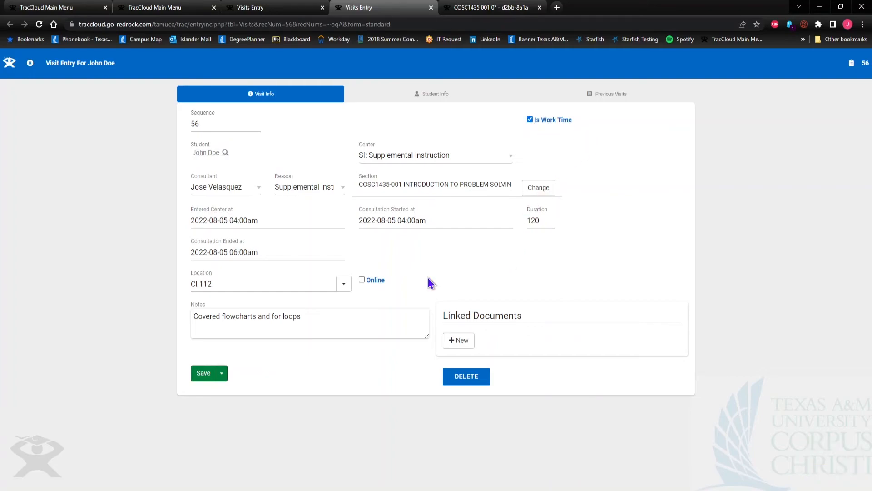
left_click(198, 377)
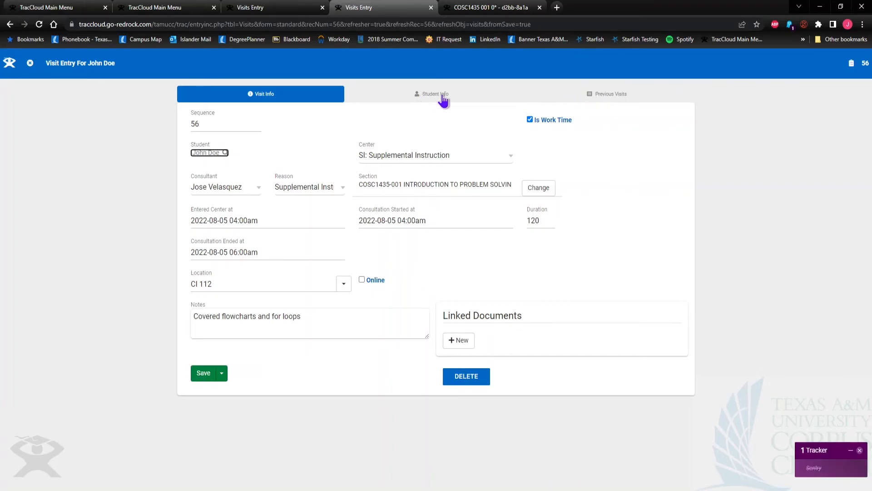
left_click(609, 99)
key("ctrl+w")
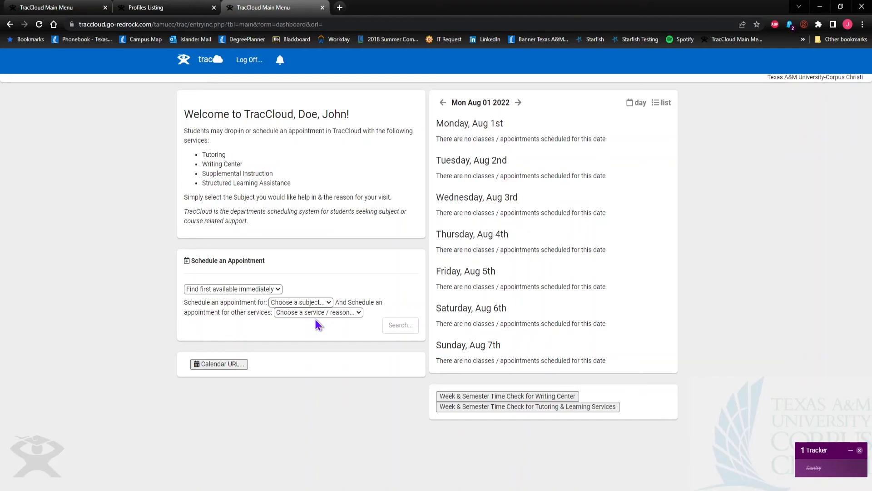
Step: Search the student portal for available Supplemental Instruction appointments for COSC1435 001 0
left_click(302, 322)
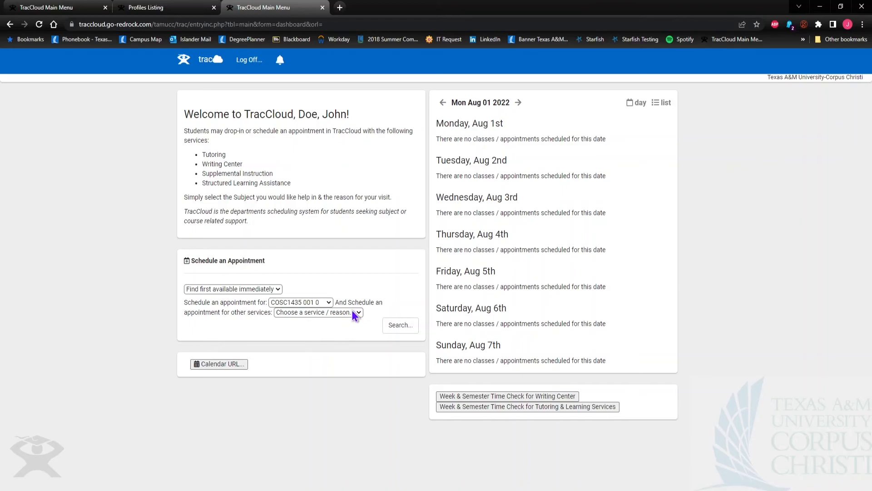
left_click(336, 340)
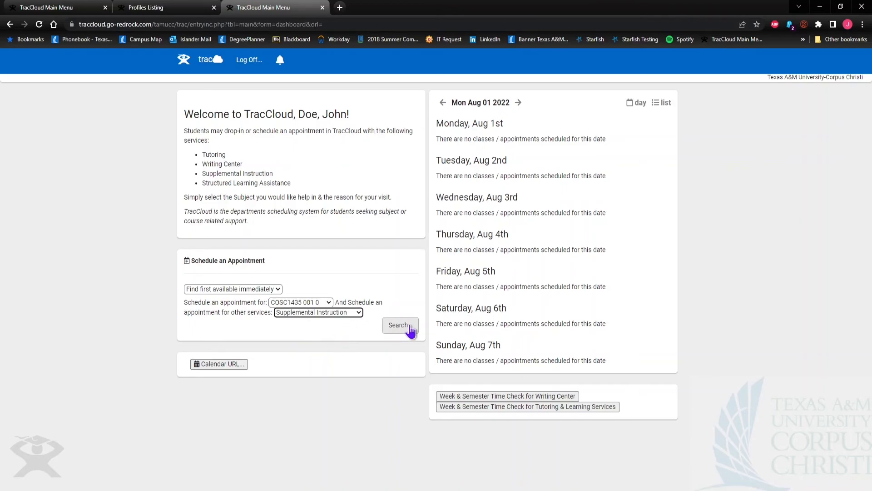
left_click(407, 326)
left_click(274, 183)
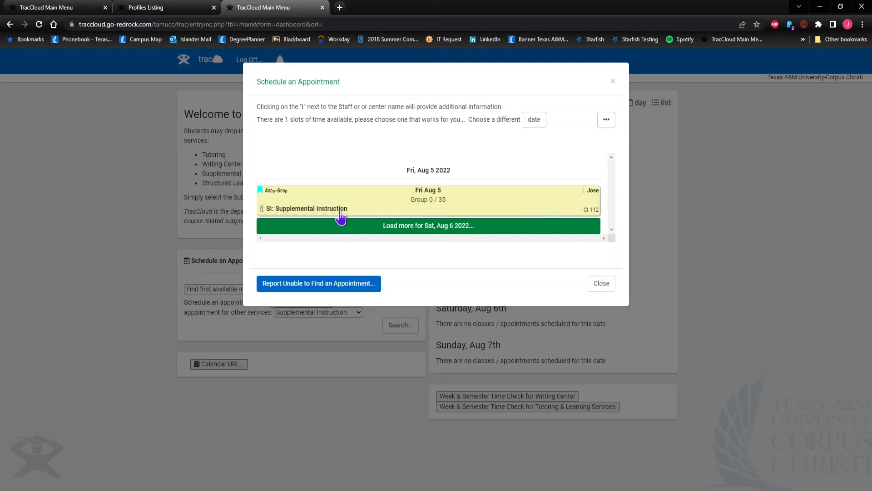
Step: Book the Friday, August 5 4:00–6:00 pm SI appointment with the assignment information "struggling with for loops"
left_click(262, 210)
left_click(346, 203)
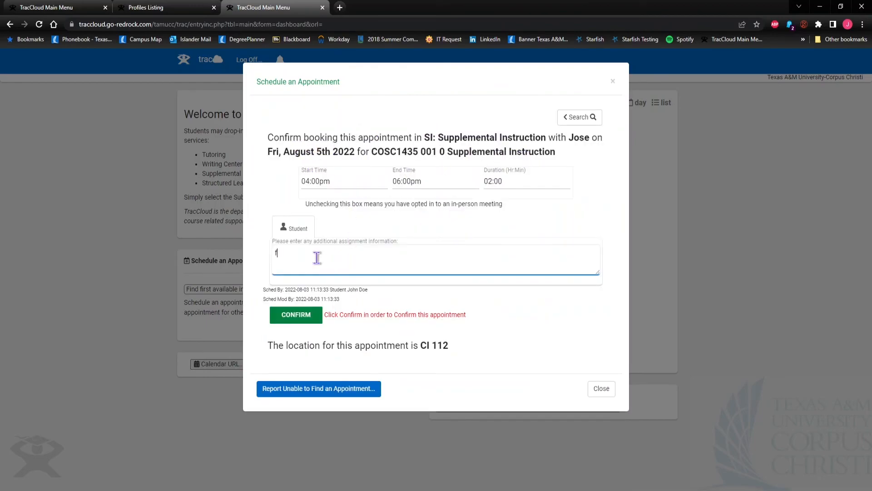
key("BackSpace")
type("struggling with for loops")
left_click(293, 315)
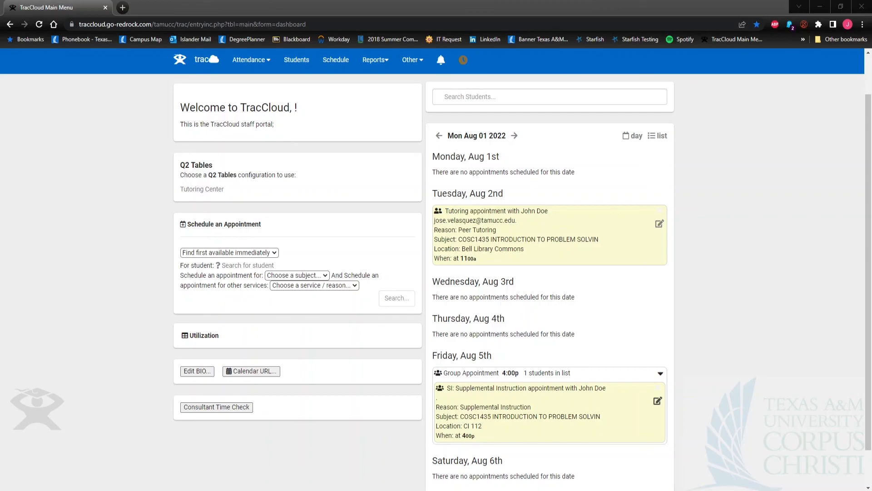
Step: Change the in-person location of the student's Friday, August 5 SI appointment to CI 114 and close the appointment
left_click(658, 401)
left_click(361, 244)
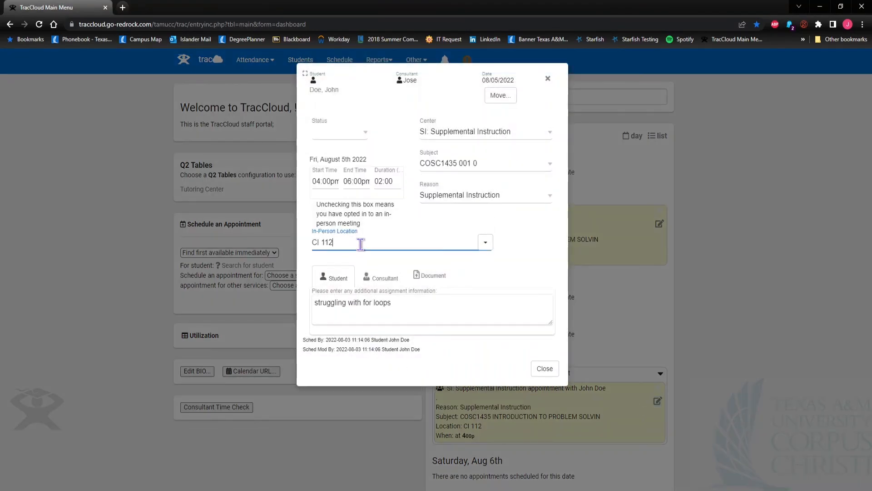
key("BackSpace")
type("4")
left_click(547, 375)
left_click(331, 363)
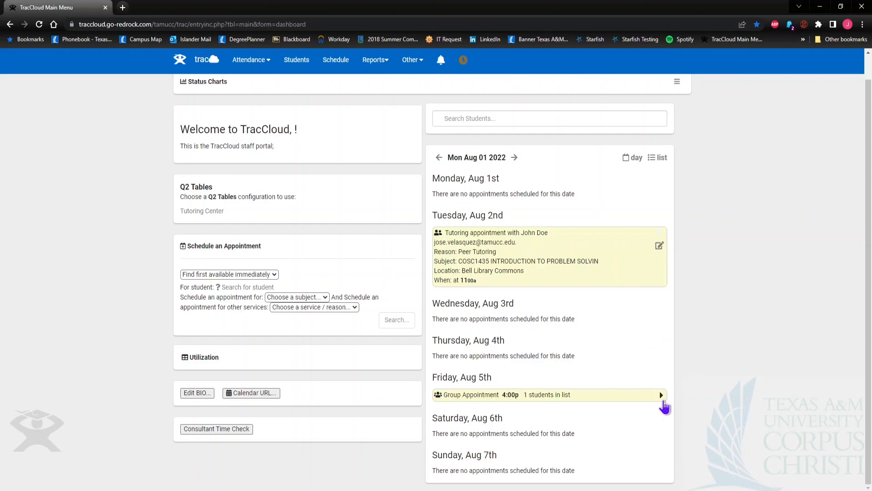
Step: Expand Friday's 4:00 pm group appointment in the staff schedule and review its details
left_click(661, 395)
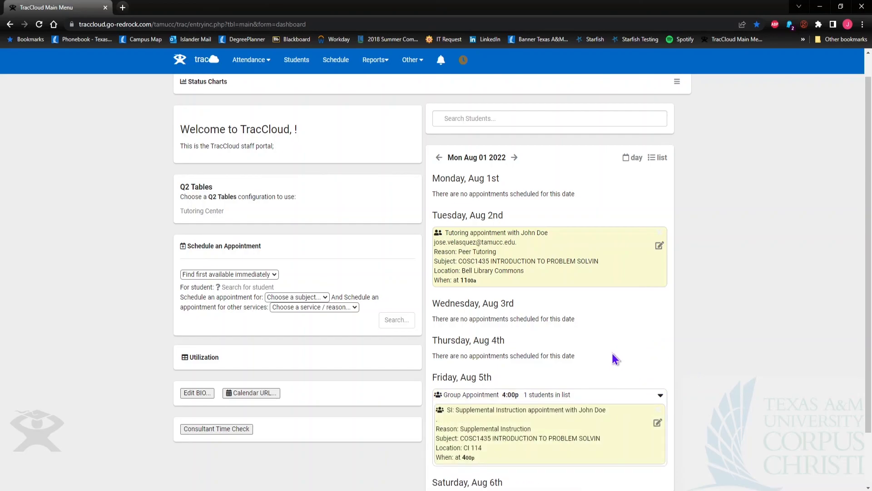
scroll(615, 359, "down", 2)
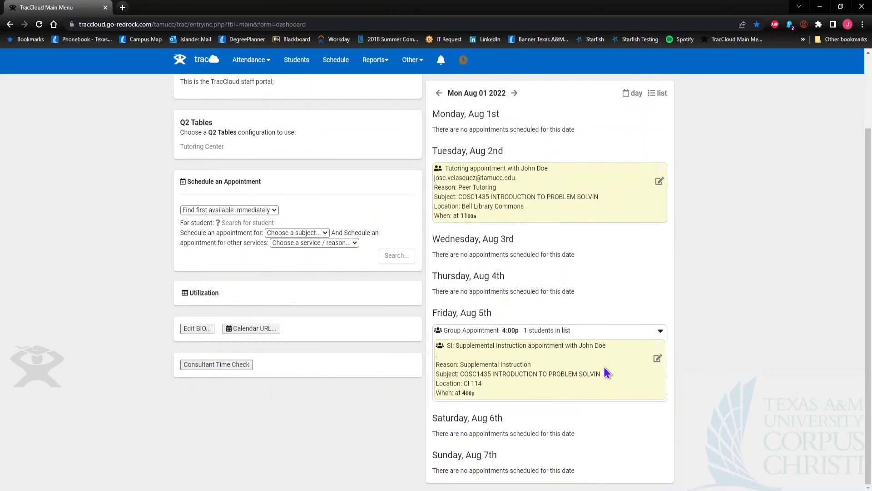
scroll(593, 371, "up", 3)
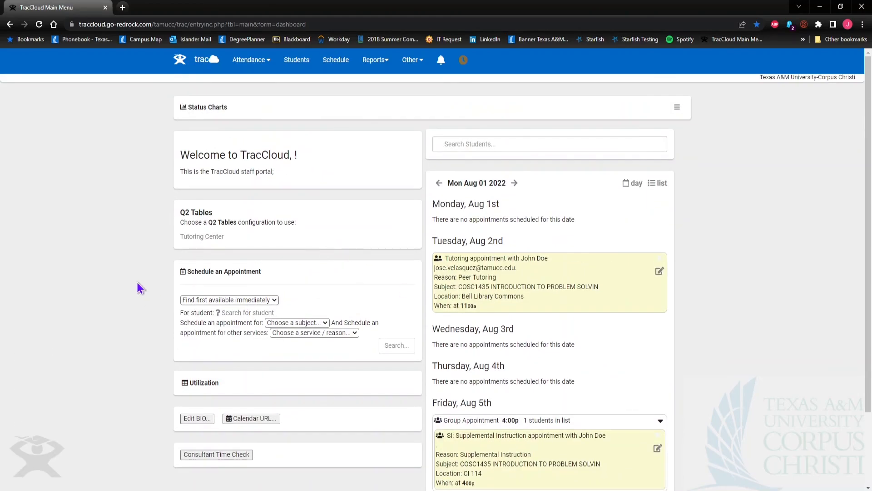